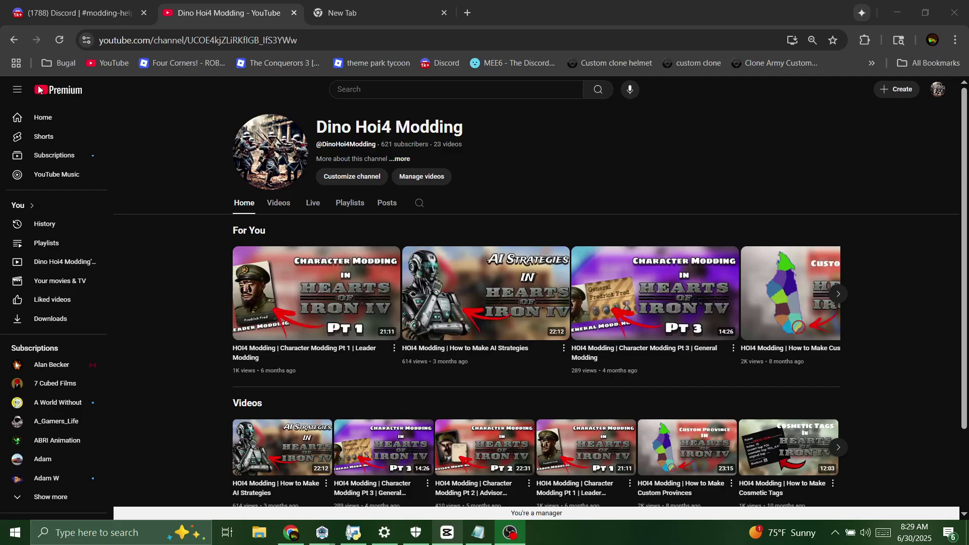
- Review the YouTube channel's video list and the latest post about decision modding in Discord's modding-help channel
left_click(283, 205)
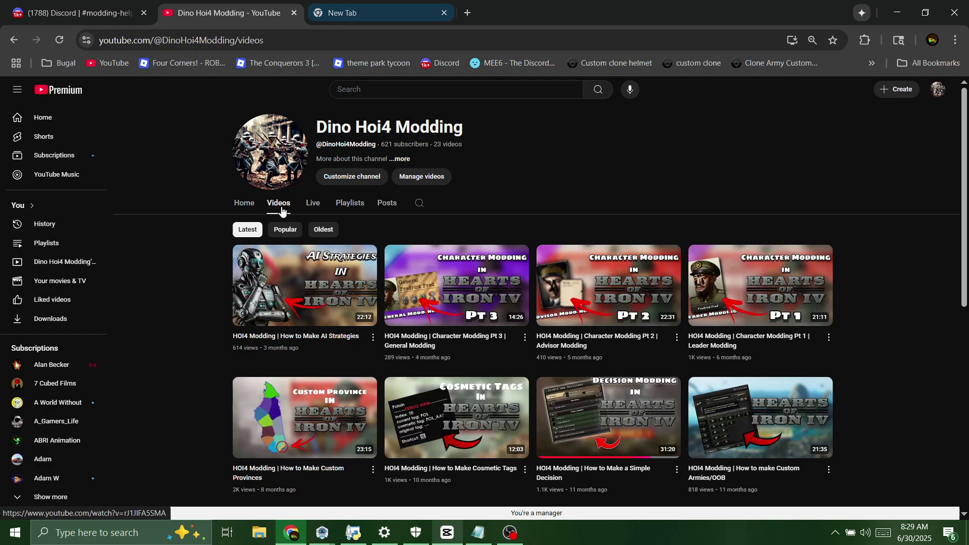
left_click(101, 12)
left_click(726, 352)
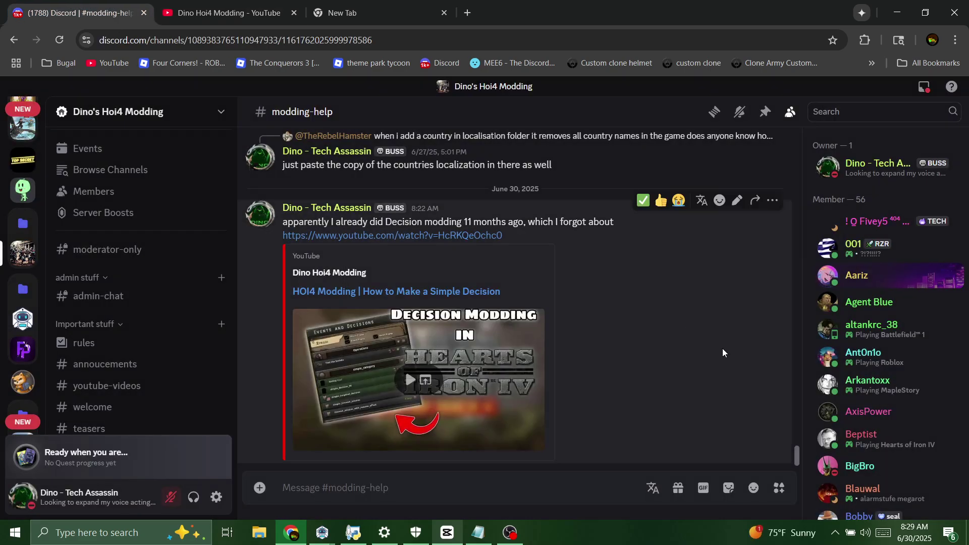
scroll(192, 371, "down", 3)
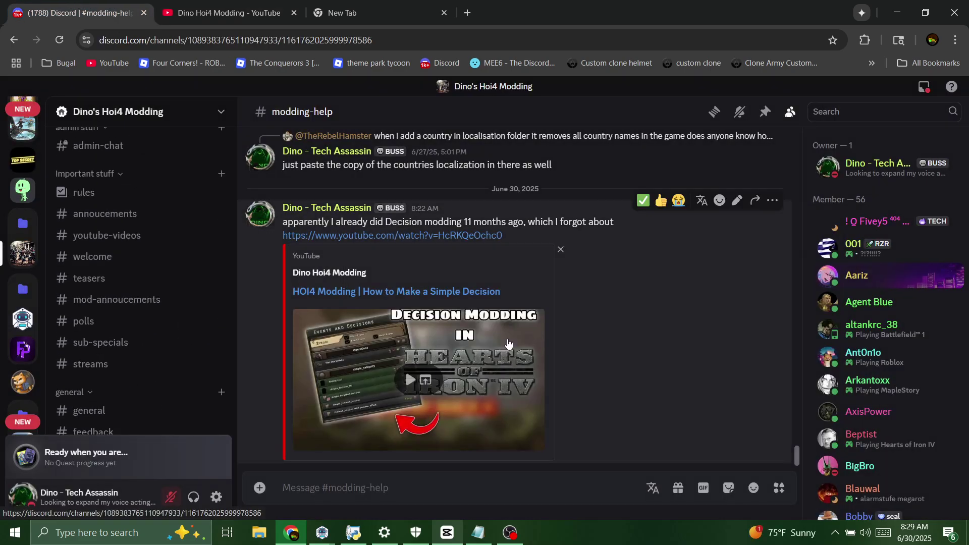
left_click_drag(656, 291, 285, 235)
left_click(277, 280)
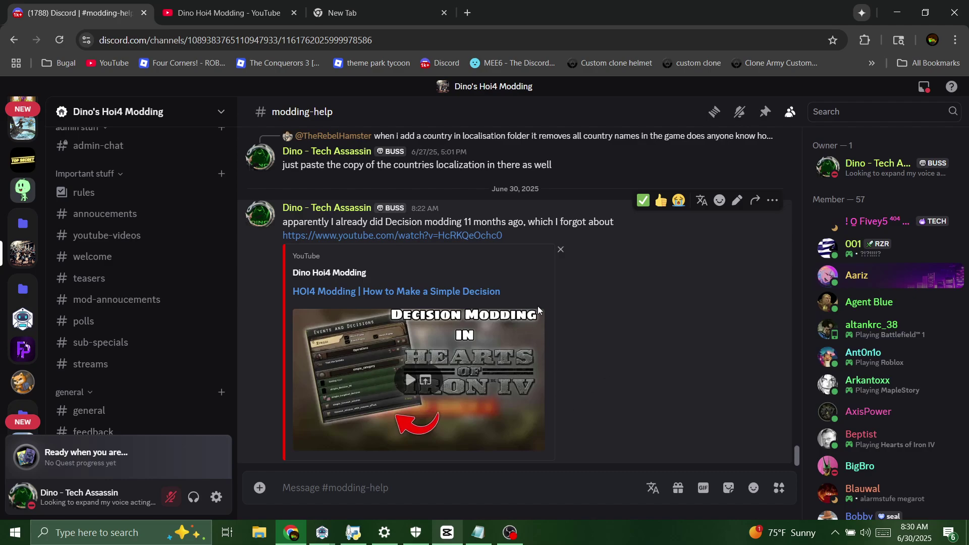
- Open Steam and show Hearts of Iron IV in the game library
left_click(119, 535)
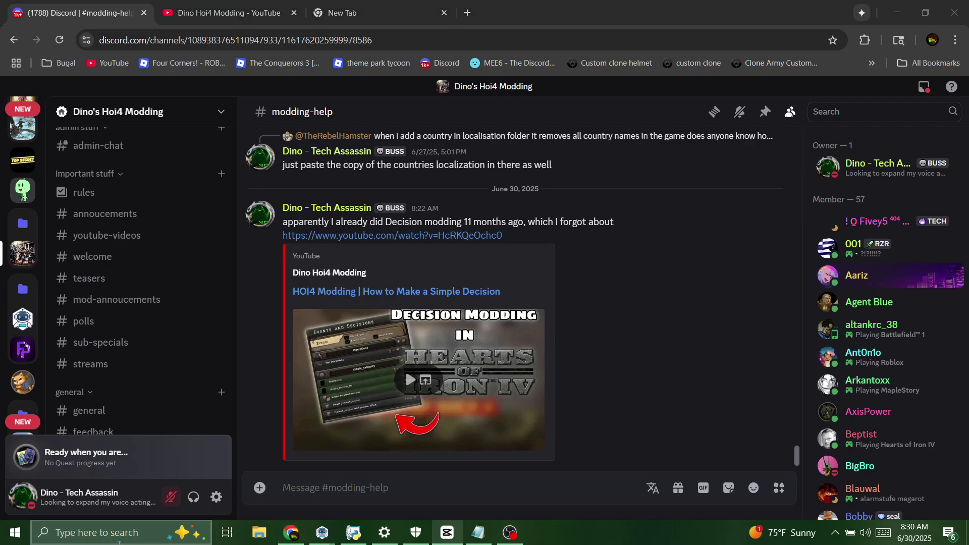
type("ste")
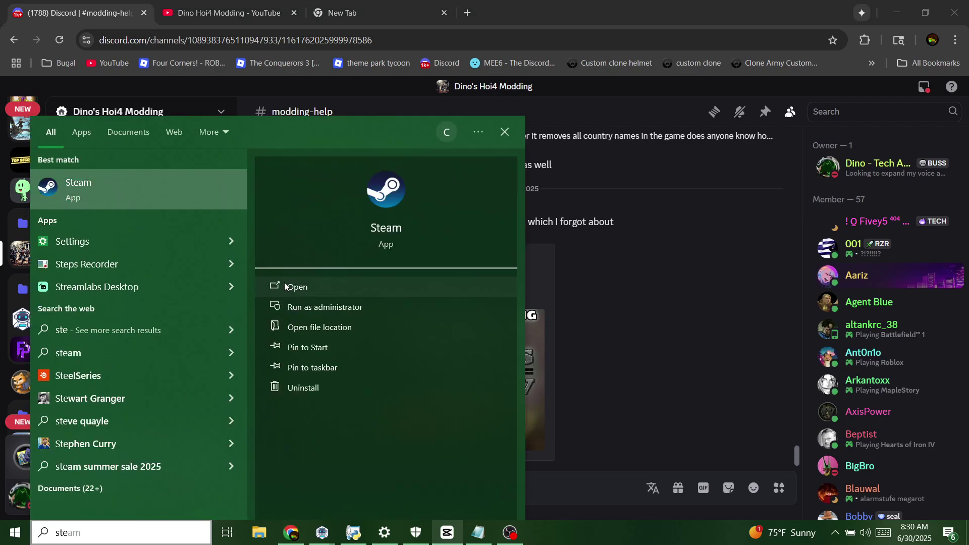
left_click(292, 282)
scroll(677, 310, "up", 10)
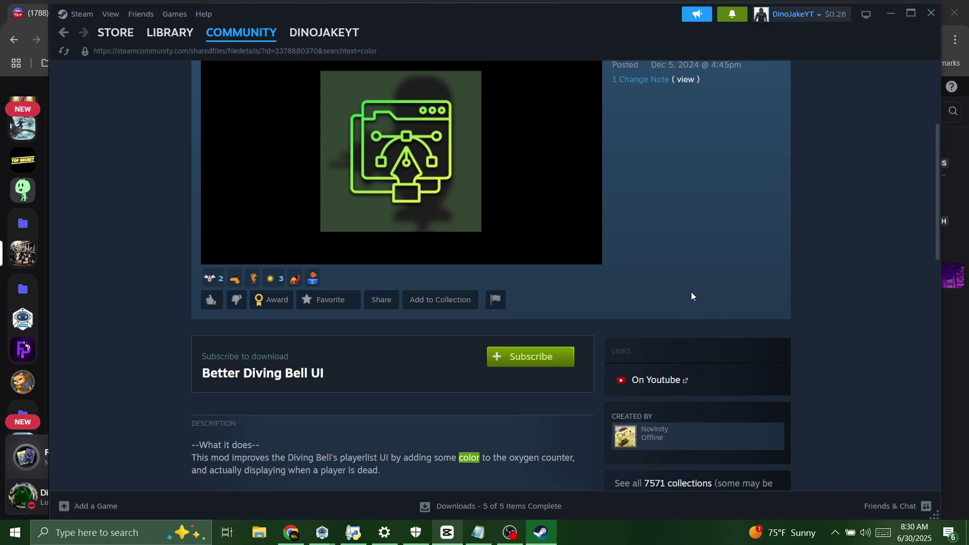
left_click(149, 34)
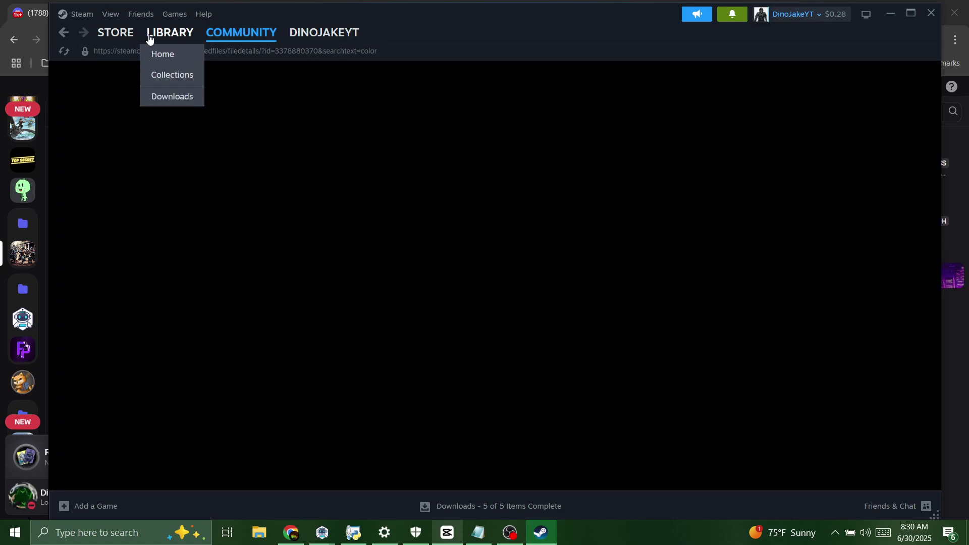
scroll(149, 218, "down", 2)
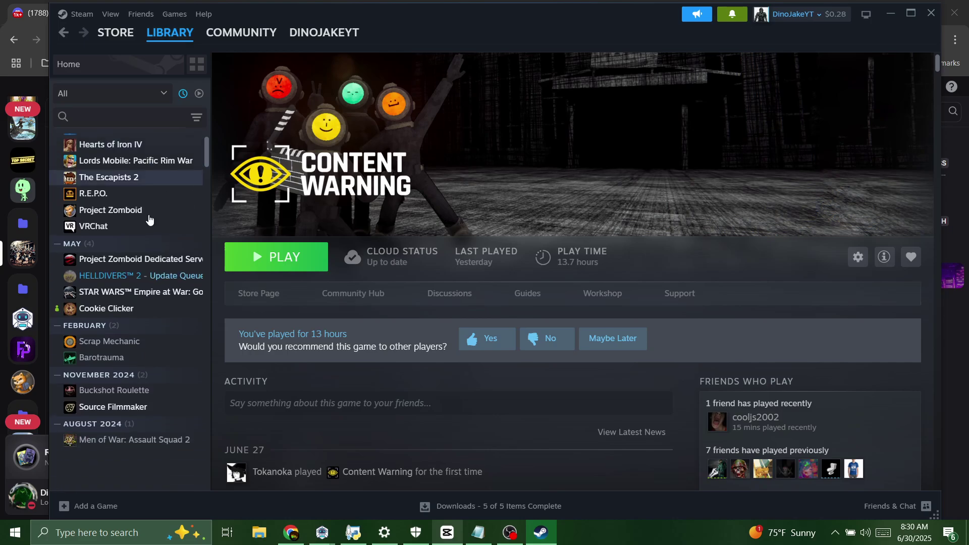
scroll(133, 205, "up", 2)
left_click(134, 206)
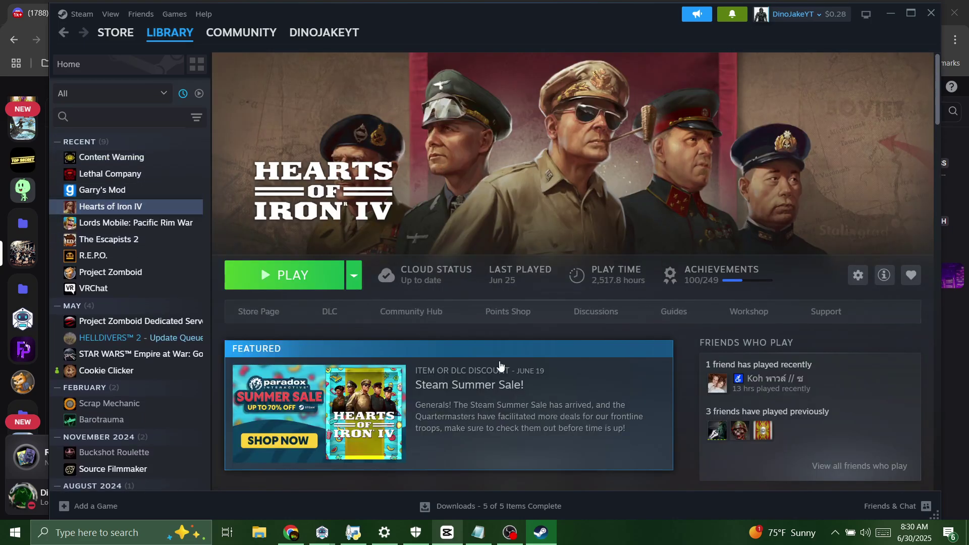
- Browse the local files of Hearts of Iron IV and move the folder window clear of Steam's launch controls
right_click(134, 205)
left_click(403, 170)
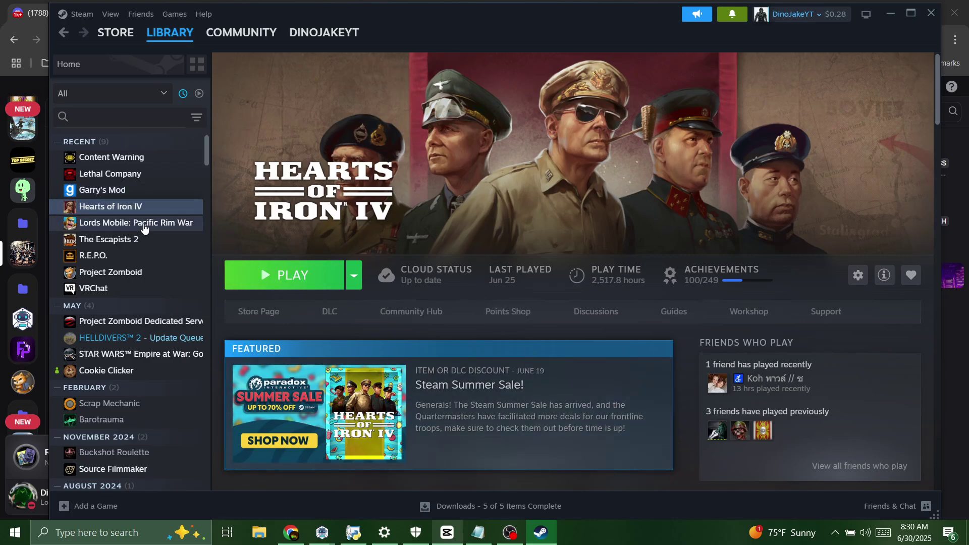
right_click(116, 206)
mouse_move(151, 281)
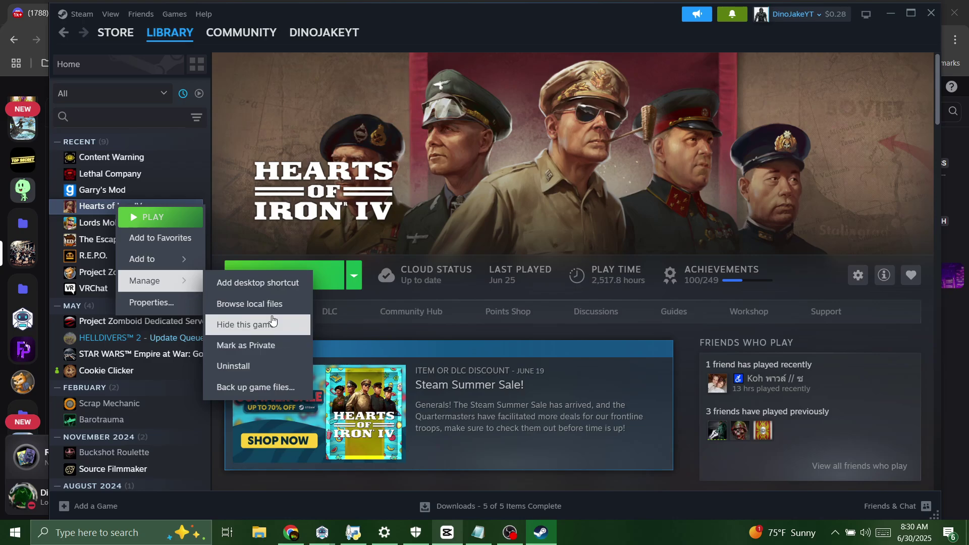
left_click(280, 303)
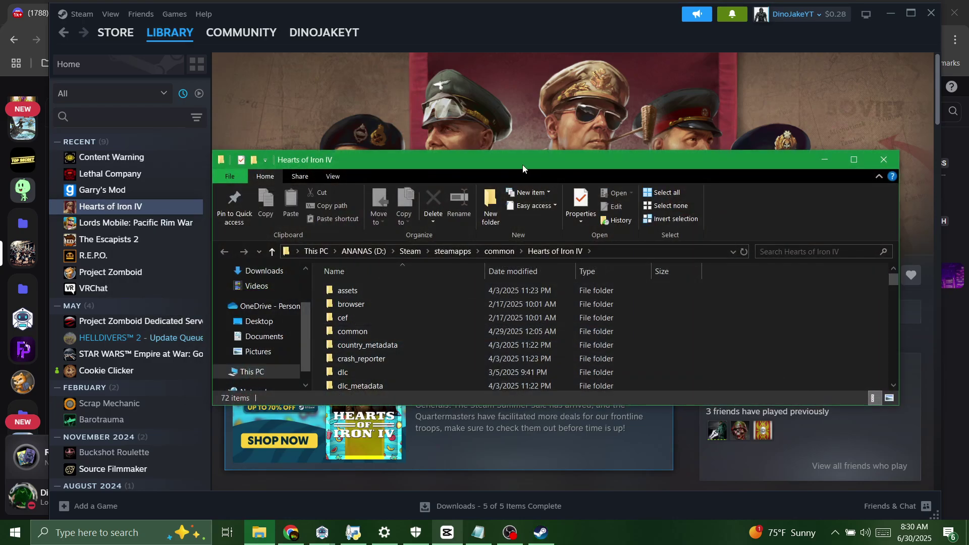
left_click_drag(523, 165, 481, 316)
- Launch Hearts of Iron IV with the preselected launch option and move the game's folder window further down
left_click(284, 275)
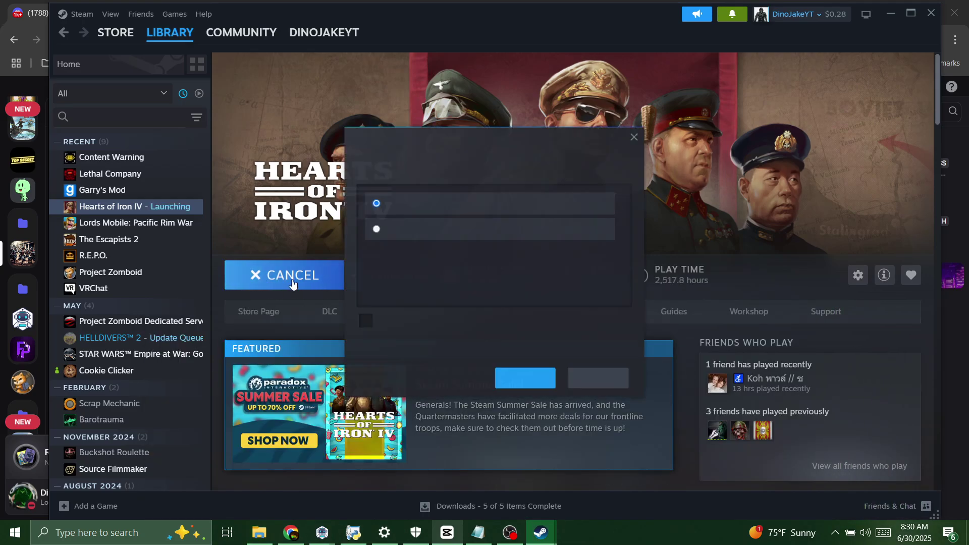
left_click(537, 378)
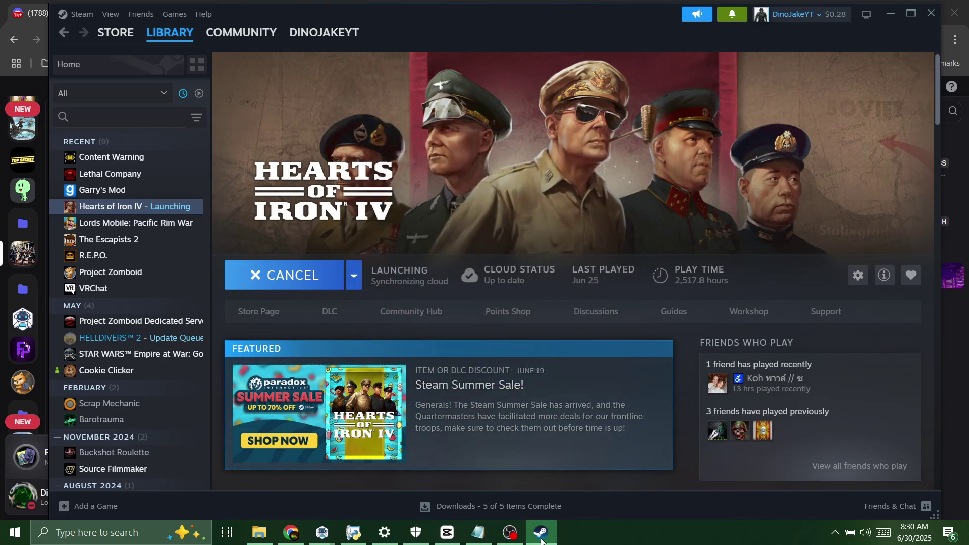
left_click(259, 532)
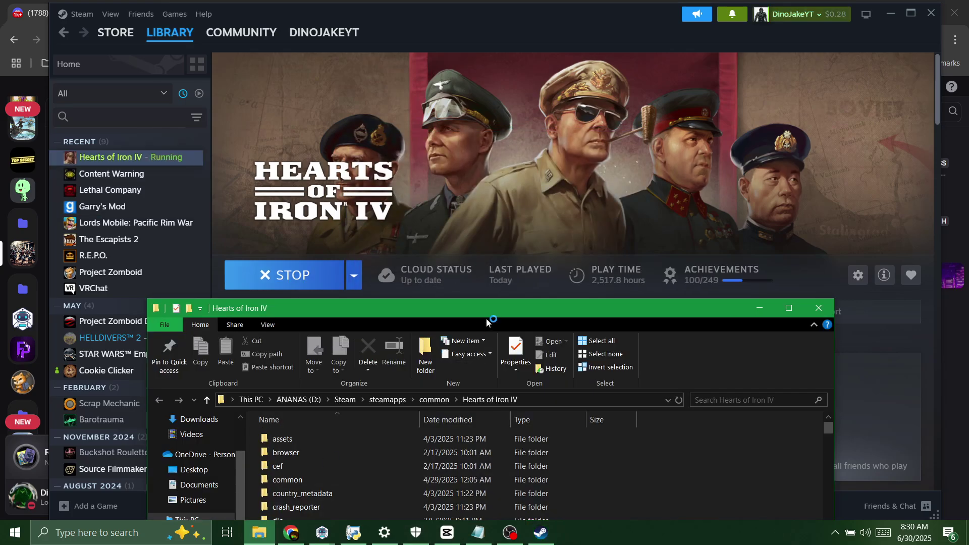
left_click_drag(504, 306, 530, 411)
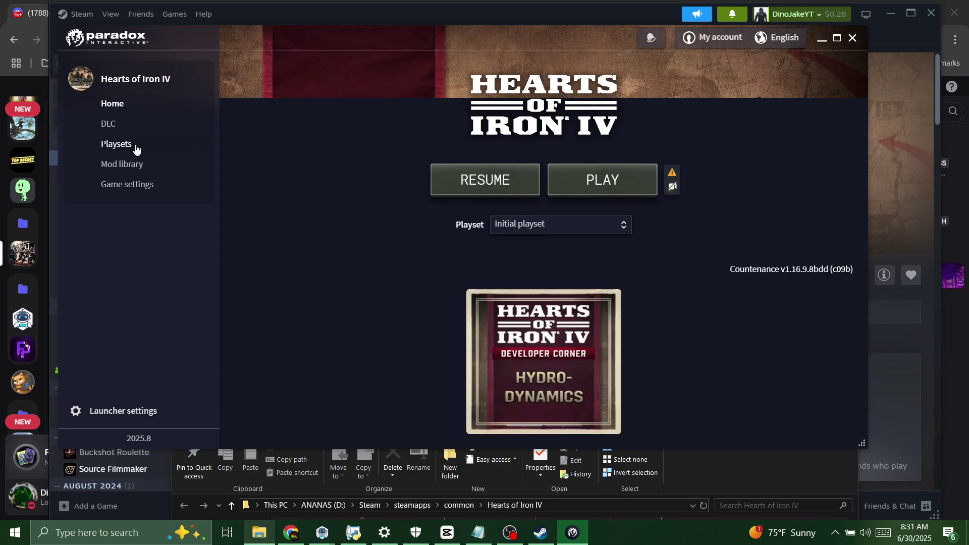
- Start creating a new mod from the launcher's mod library and name it "steam mod tesdt"
left_click(130, 171)
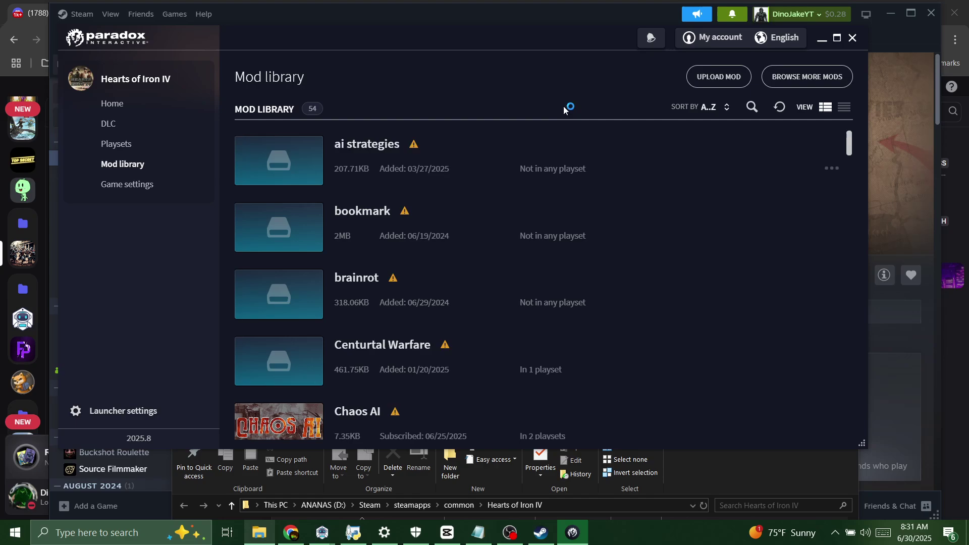
left_click(709, 80)
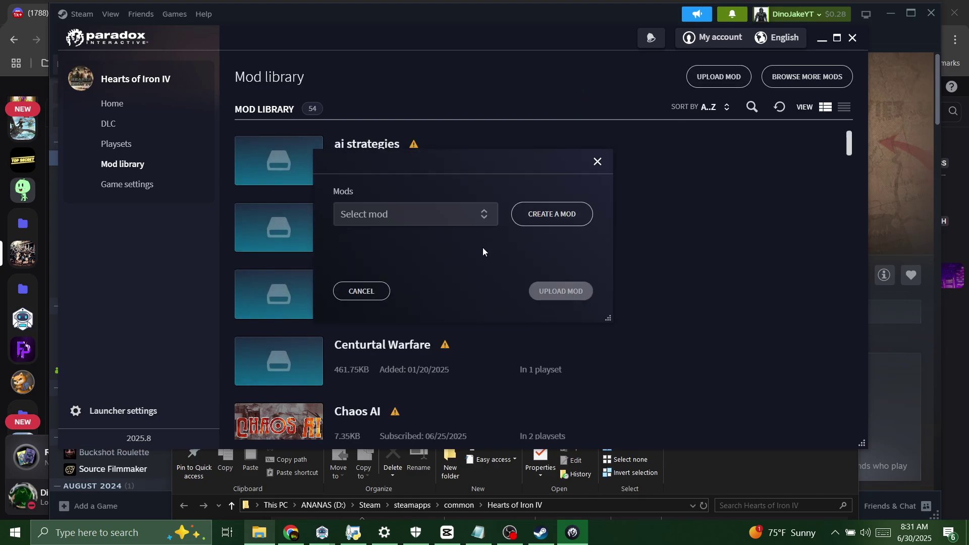
left_click(555, 212)
left_click(378, 211)
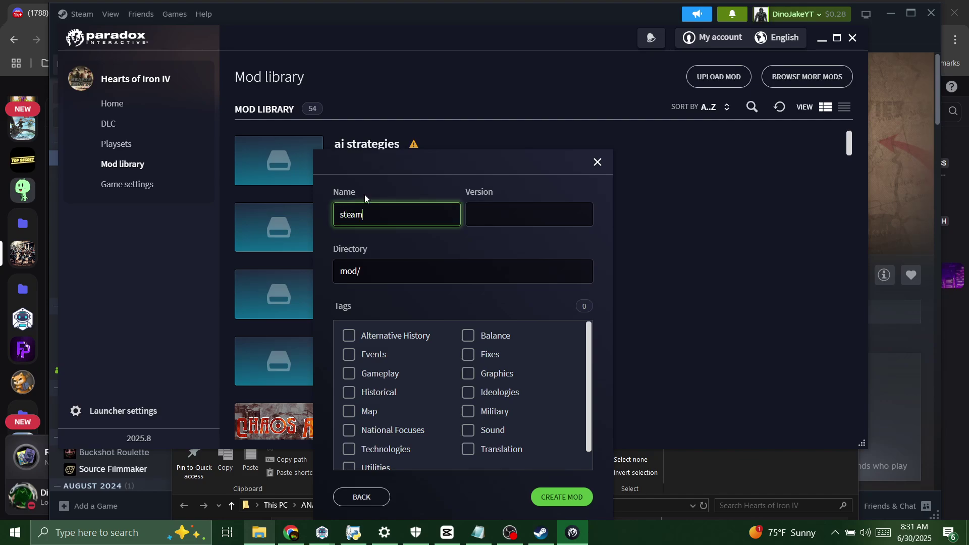
type("steam mod tesdt")
key("ctrl+a")
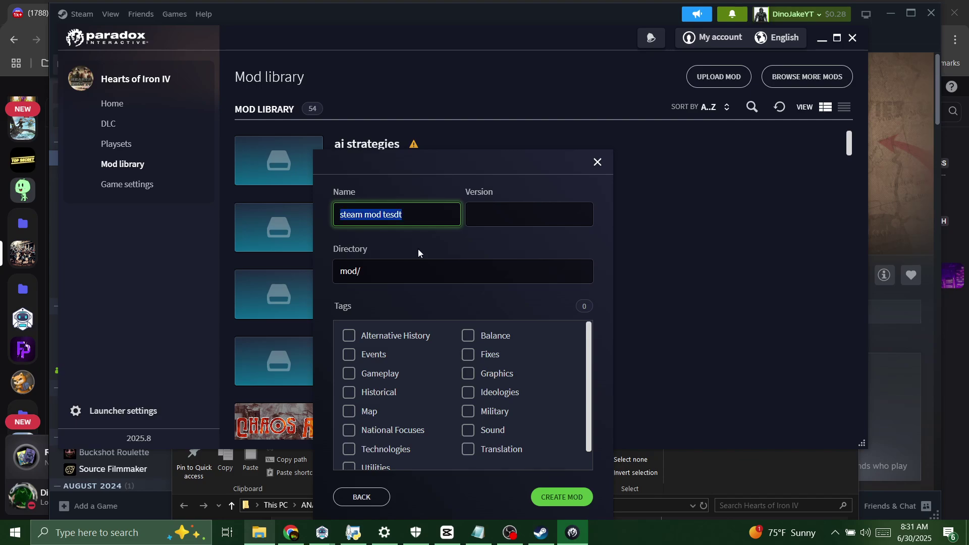
- Create the mod with directory mod/steam mod tesdt, version 1 and the Alternative History tag, then close the upload form
left_click(449, 266)
left_click(520, 204)
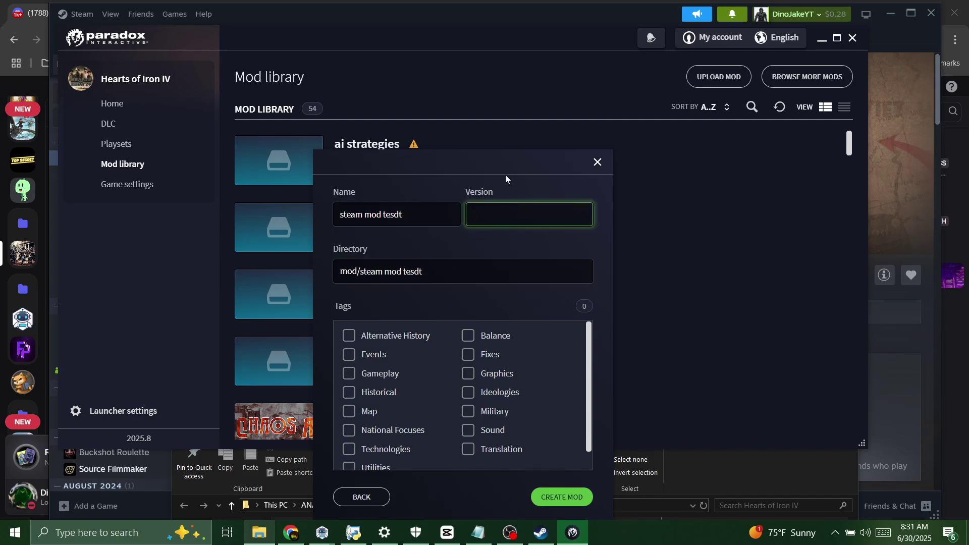
left_click(350, 336)
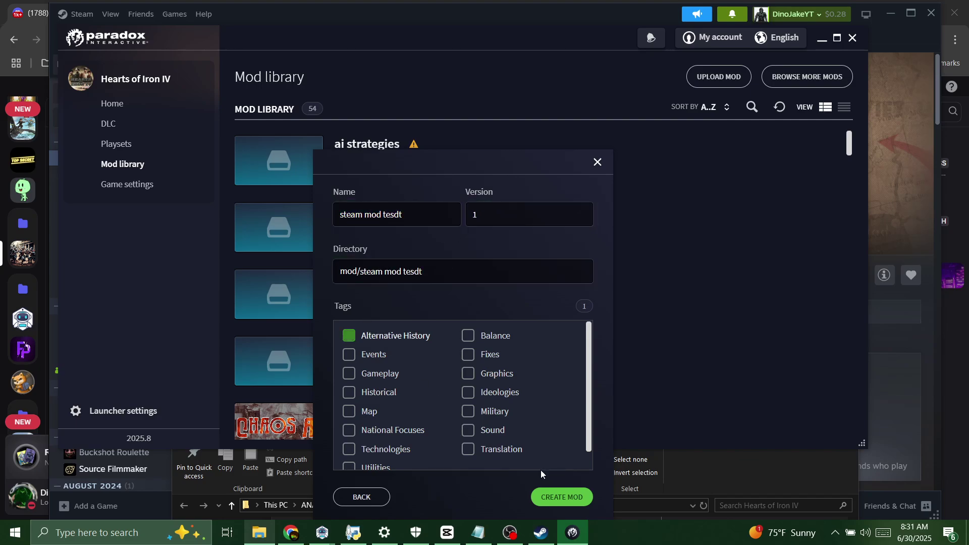
left_click(556, 498)
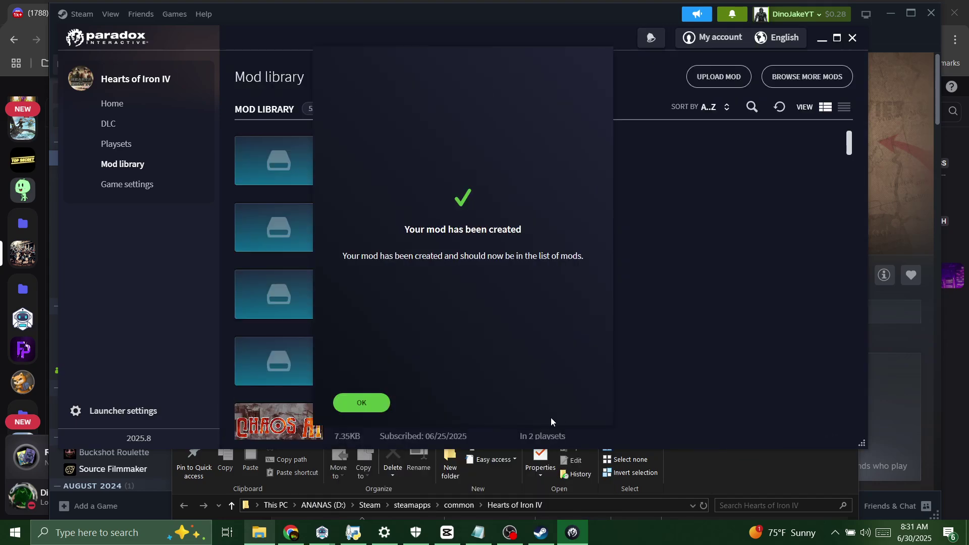
left_click(362, 401)
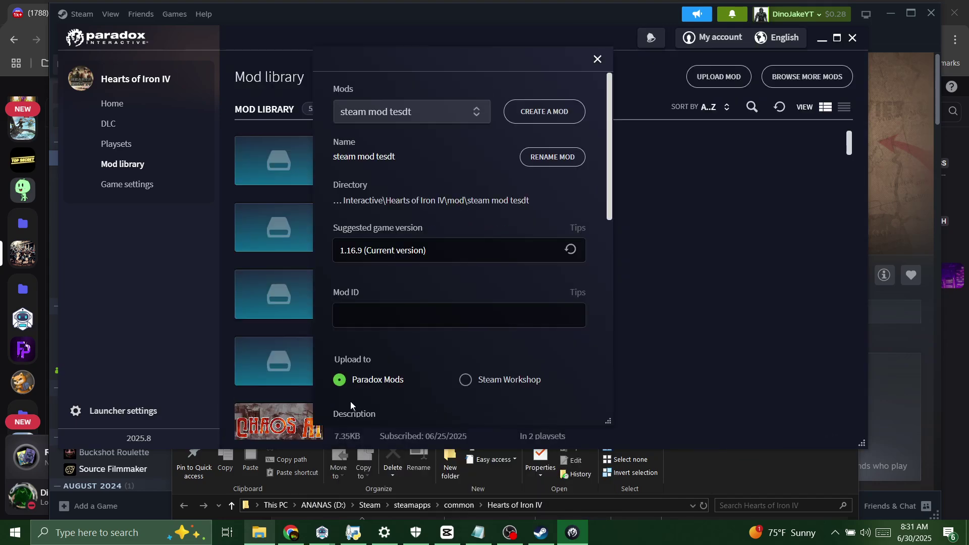
left_click(597, 59)
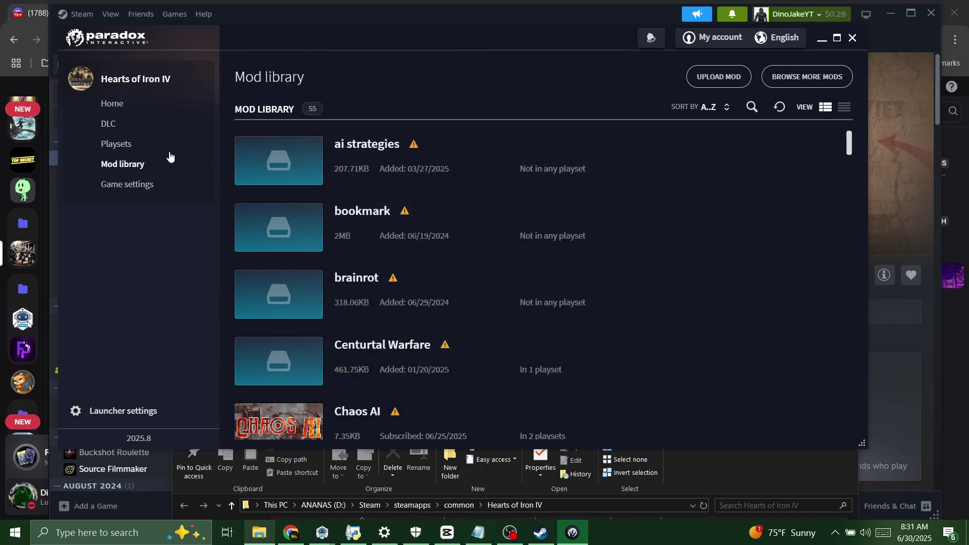
- Add the newly created mod to the Initial playset
left_click(141, 145)
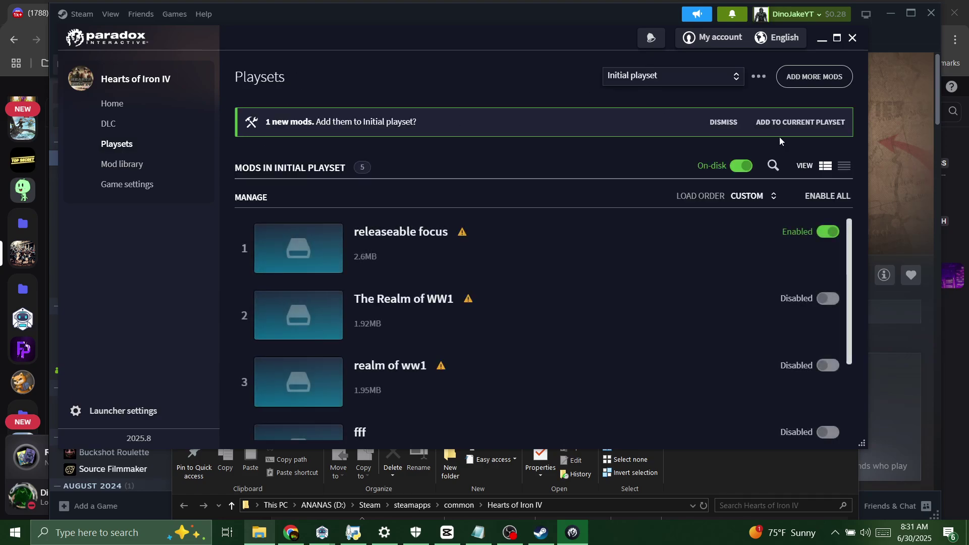
left_click(802, 123)
scroll(623, 274, "down", 2)
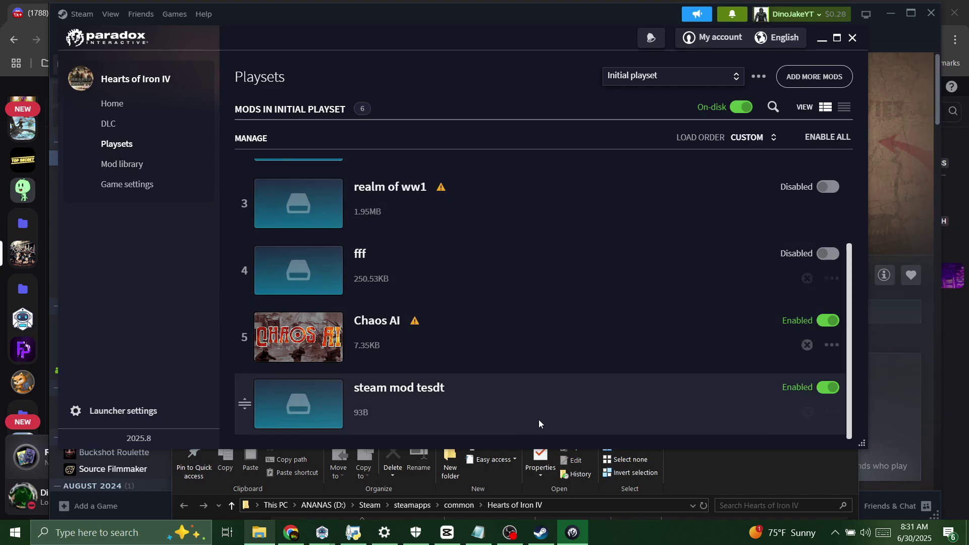
left_click(663, 87)
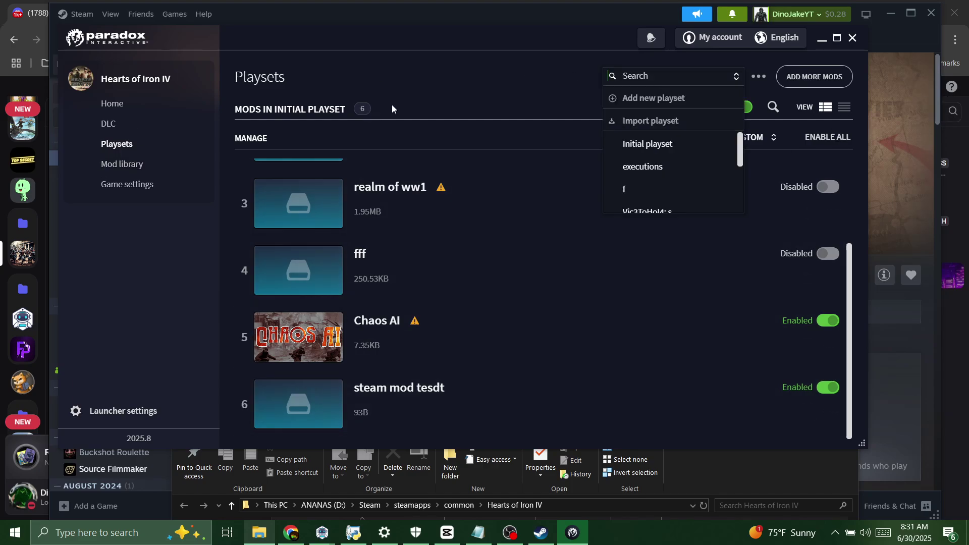
left_click(632, 143)
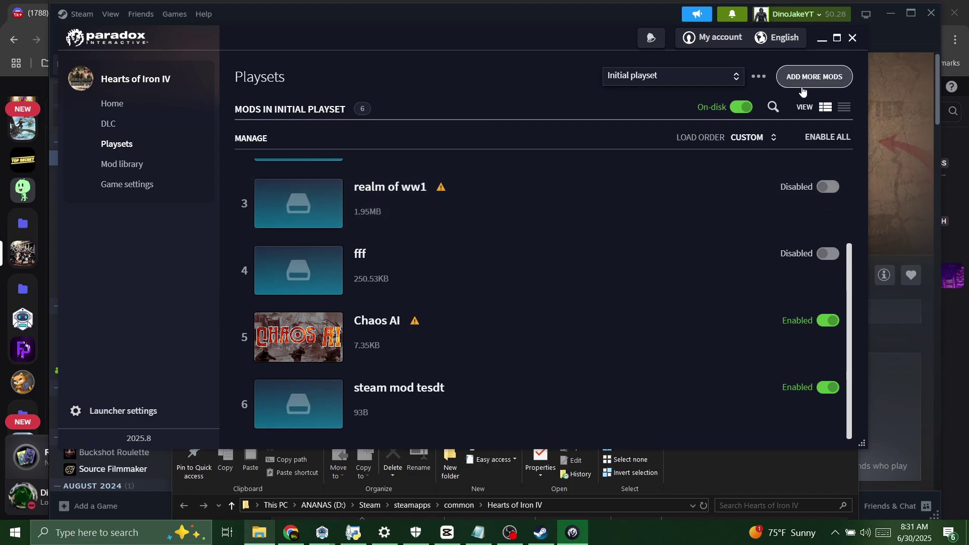
left_click(803, 89)
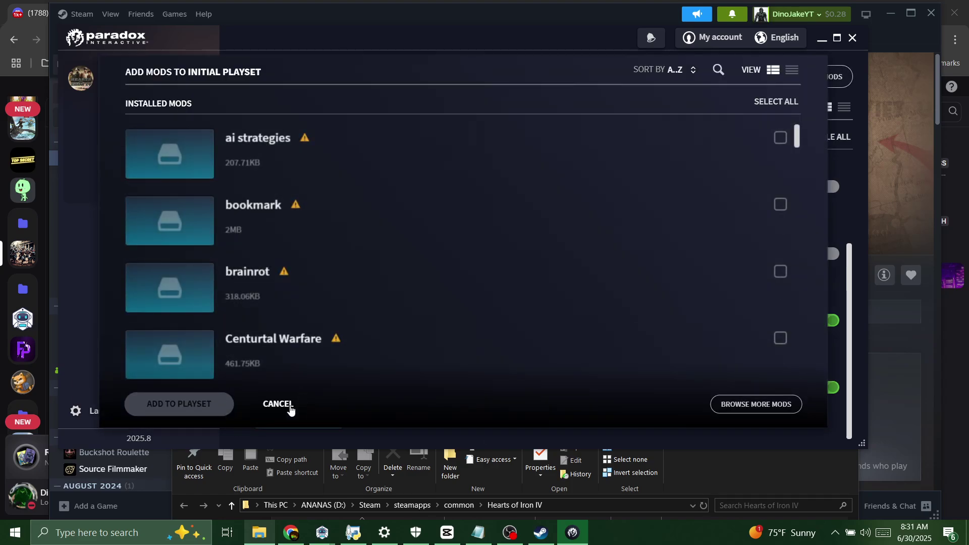
left_click(290, 410)
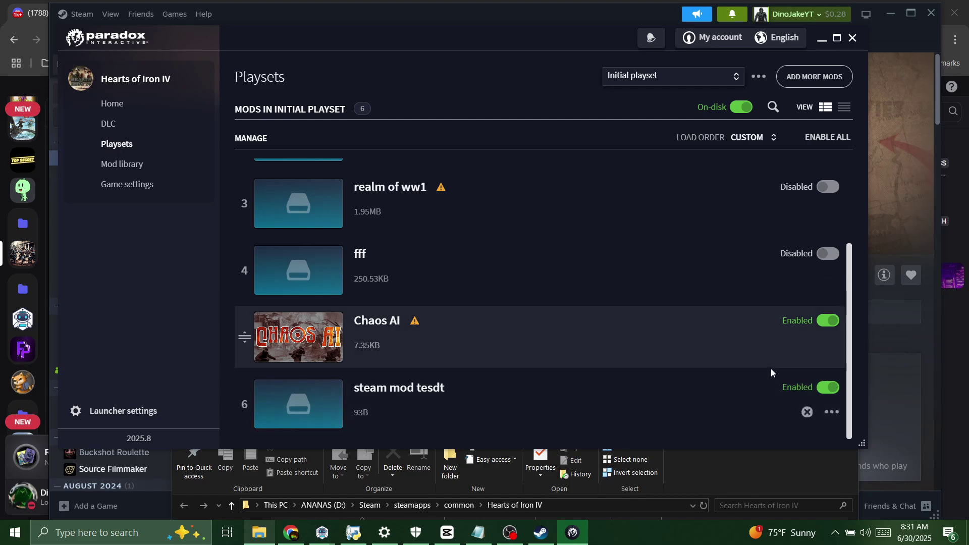
- Show the steam mod tesdt mod in its folder and move the folder window down over the launcher
left_click(828, 411)
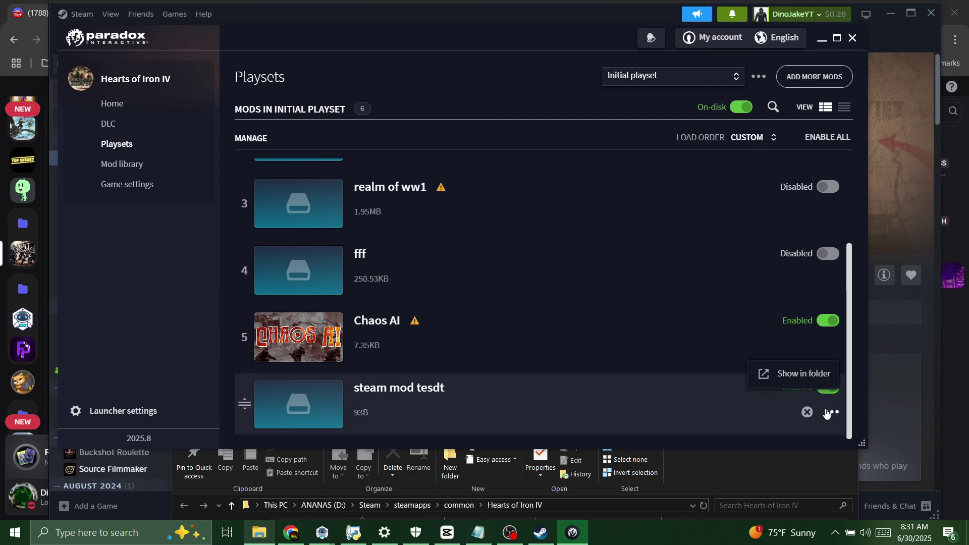
left_click(782, 389)
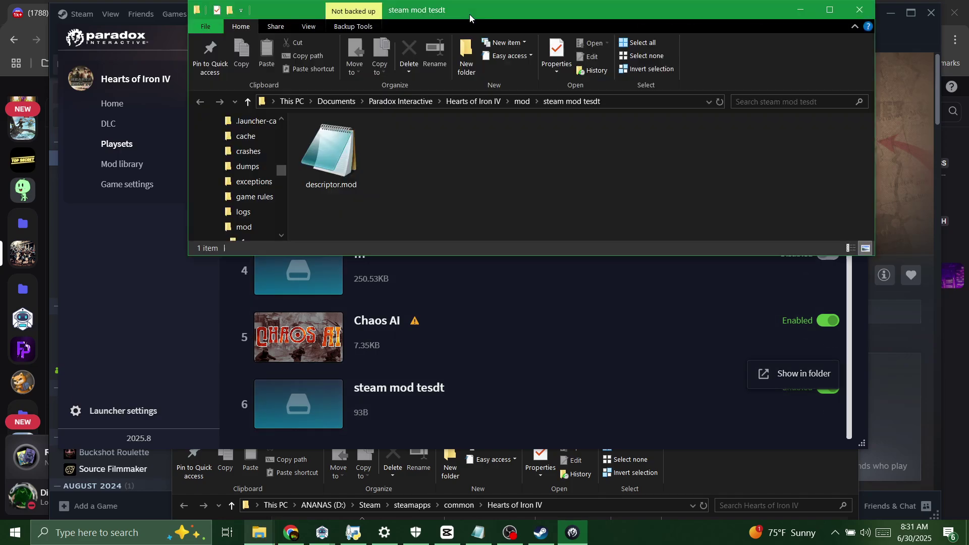
left_click_drag(469, 14, 484, 121)
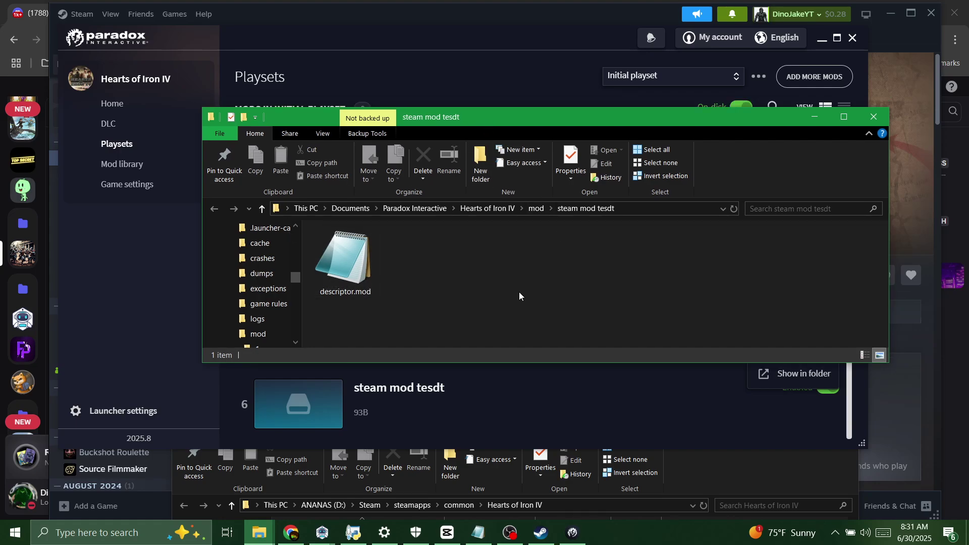
left_click_drag(519, 293, 314, 249)
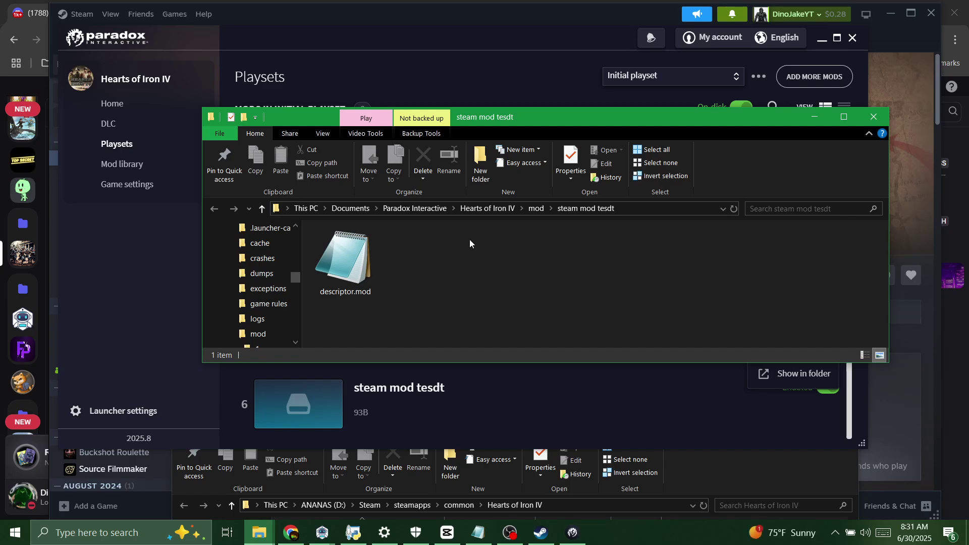
right_click(434, 253)
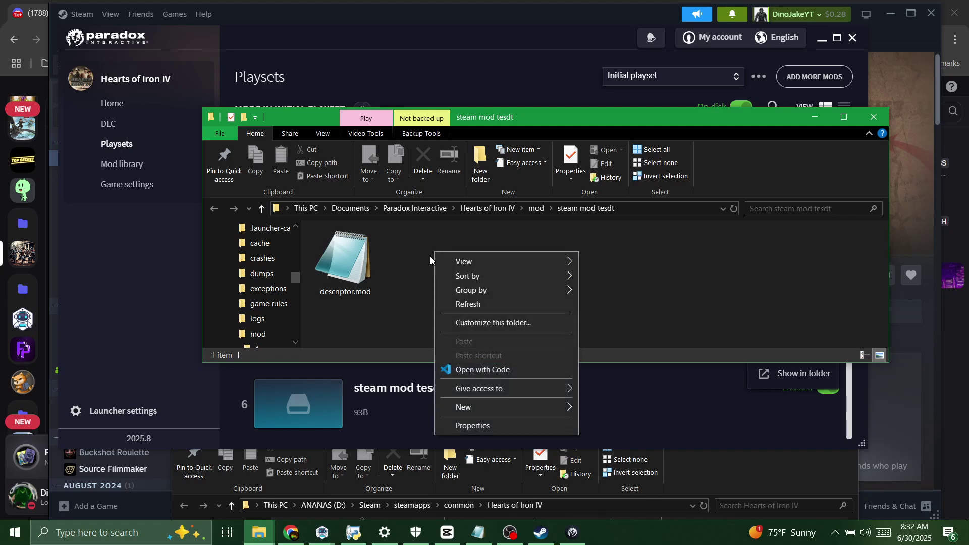
left_click(641, 300)
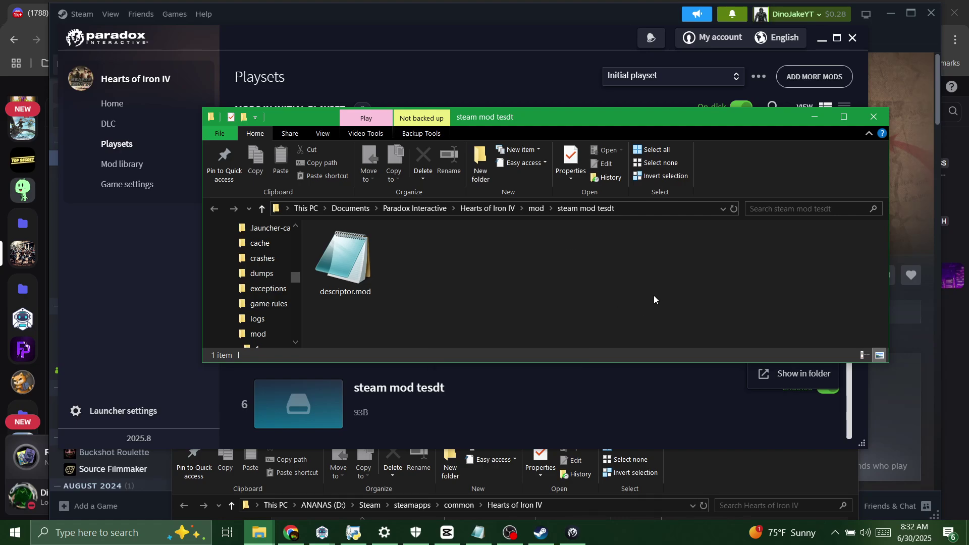
right_click(483, 303)
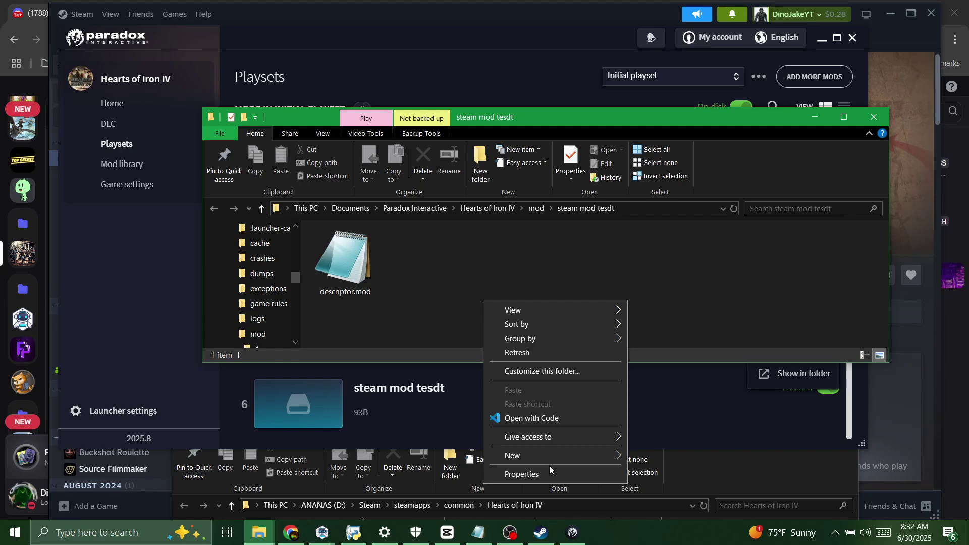
mouse_move(534, 457)
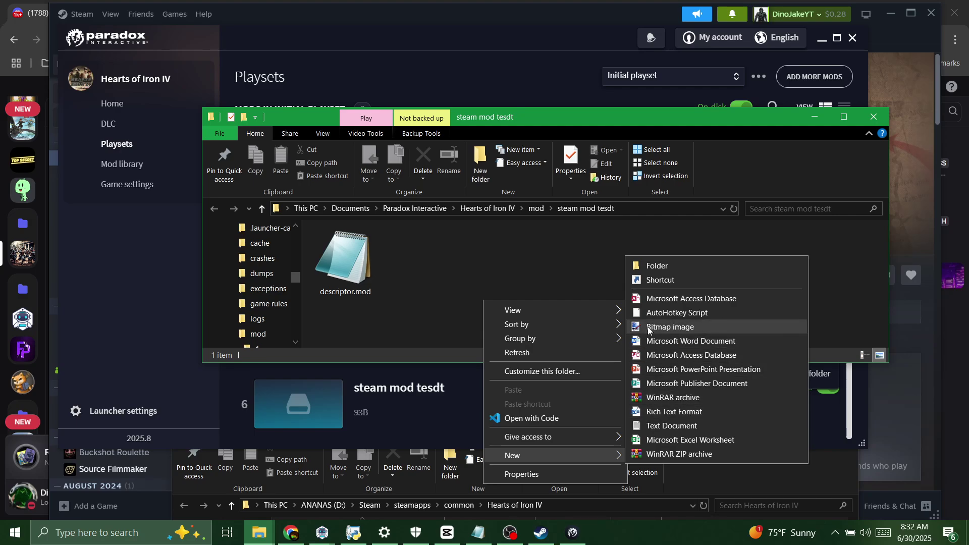
left_click(580, 262)
key("Print")
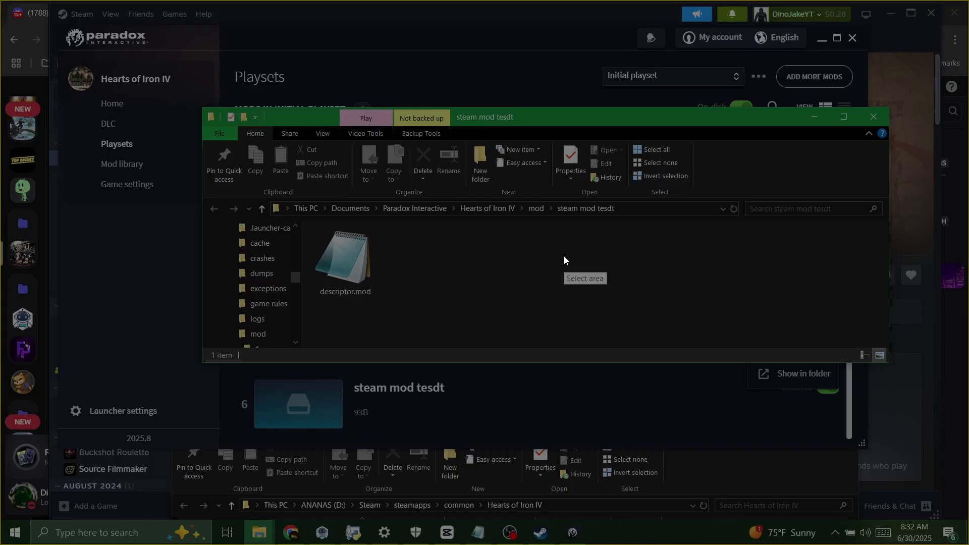
left_click_drag(572, 251, 610, 312)
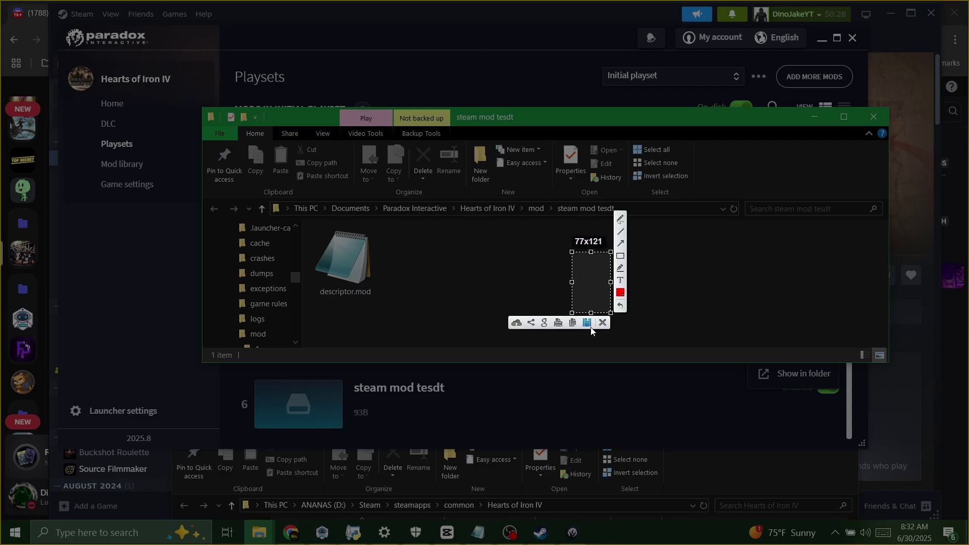
left_click(588, 323)
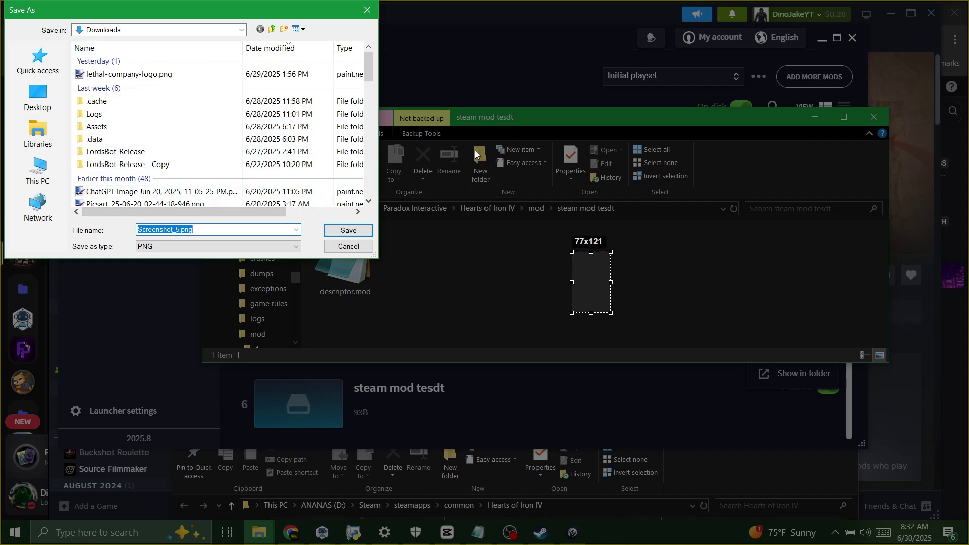
key("Escape")
key("Escape")
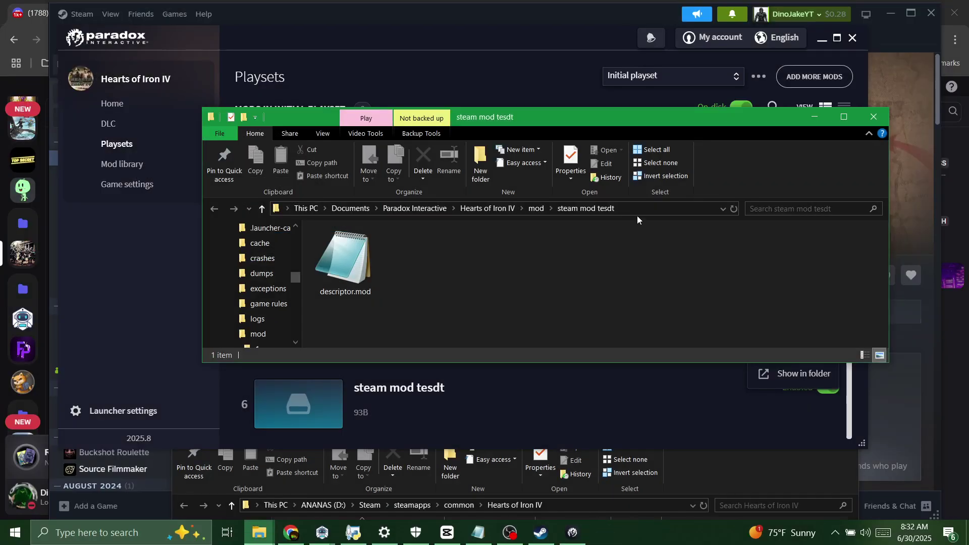
- Capture a blank area of the folder window as a screenshot and save it as thu.png in the steam mod tesdt folder
left_click(641, 213)
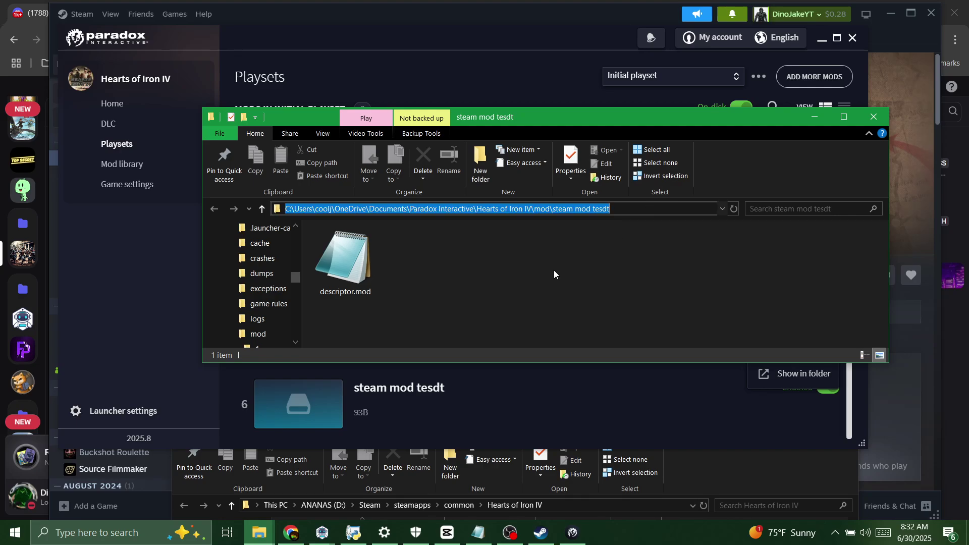
key("Print")
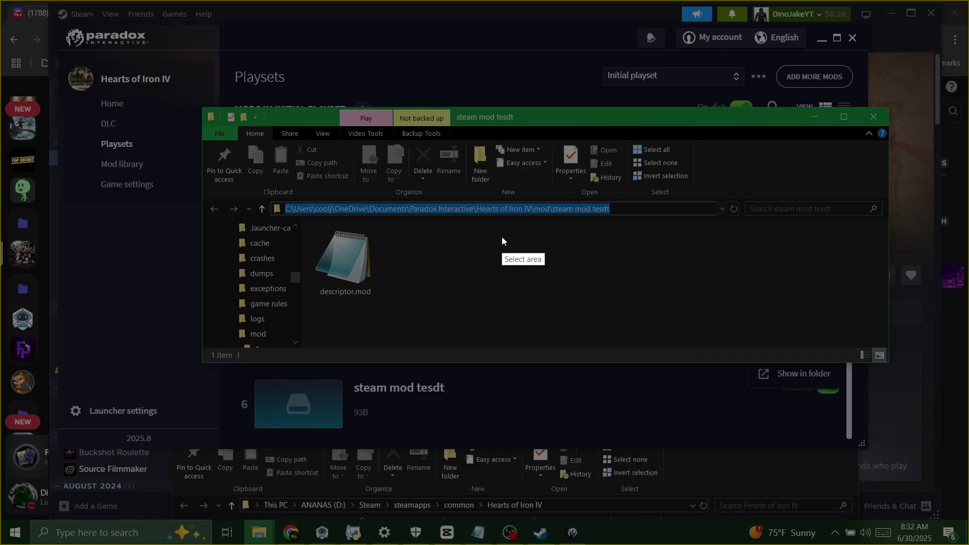
left_click_drag(499, 236, 614, 307)
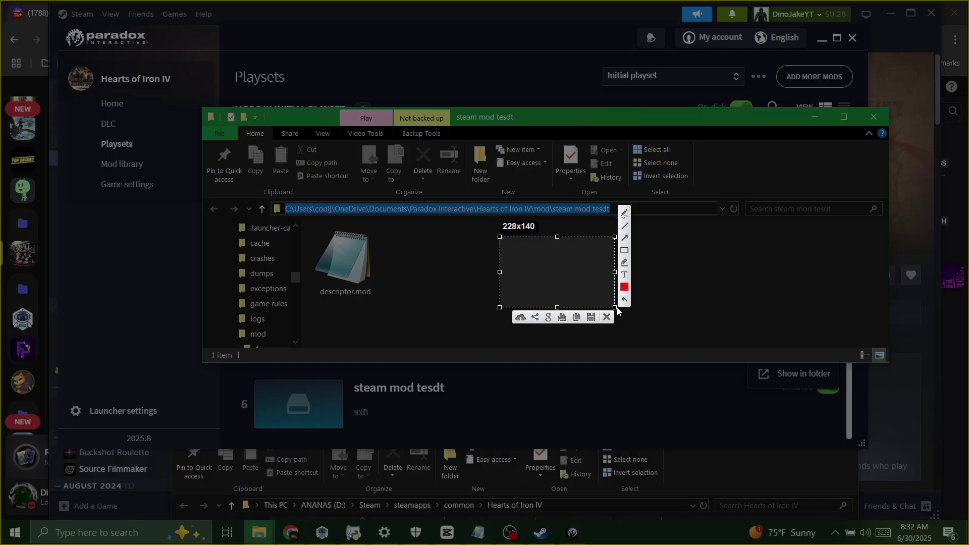
left_click(591, 317)
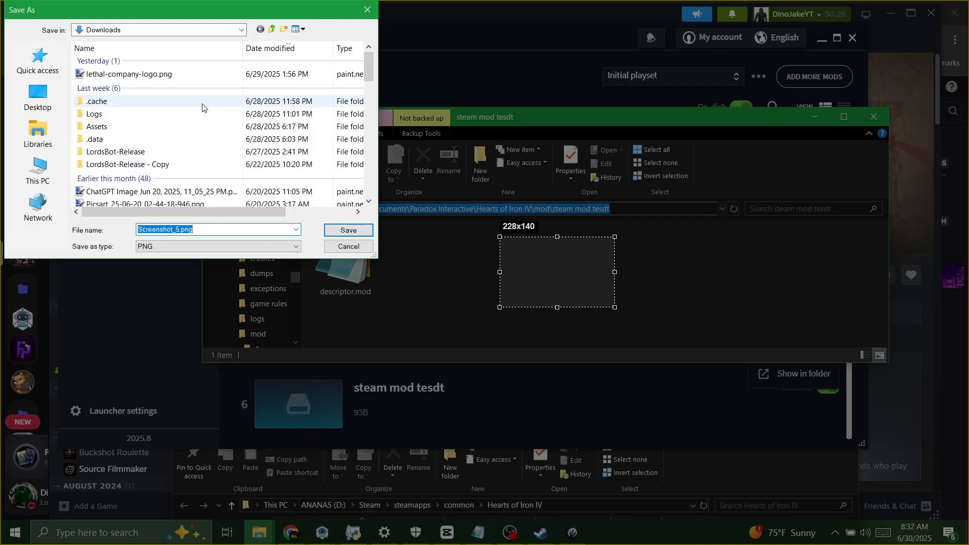
left_click(162, 29)
left_click(161, 28)
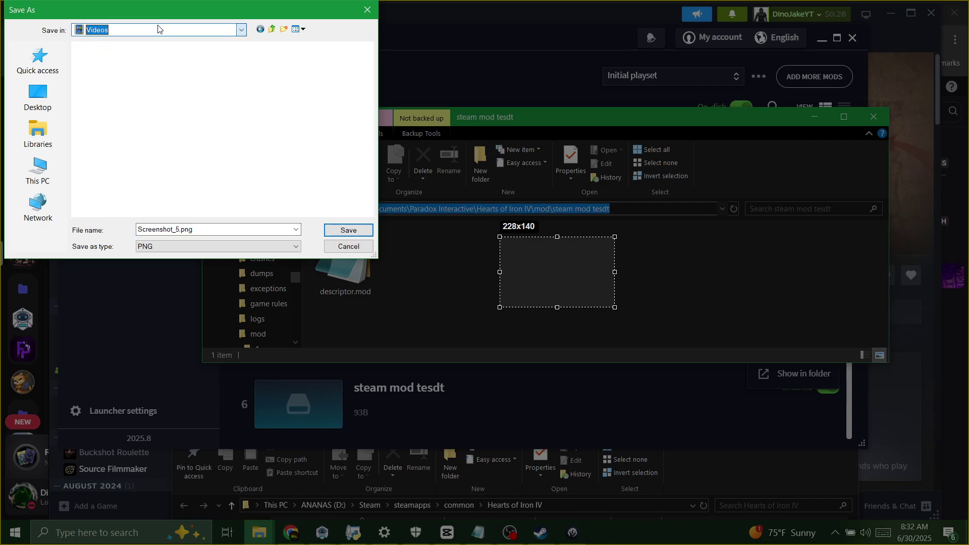
left_click(157, 30)
left_click(156, 31)
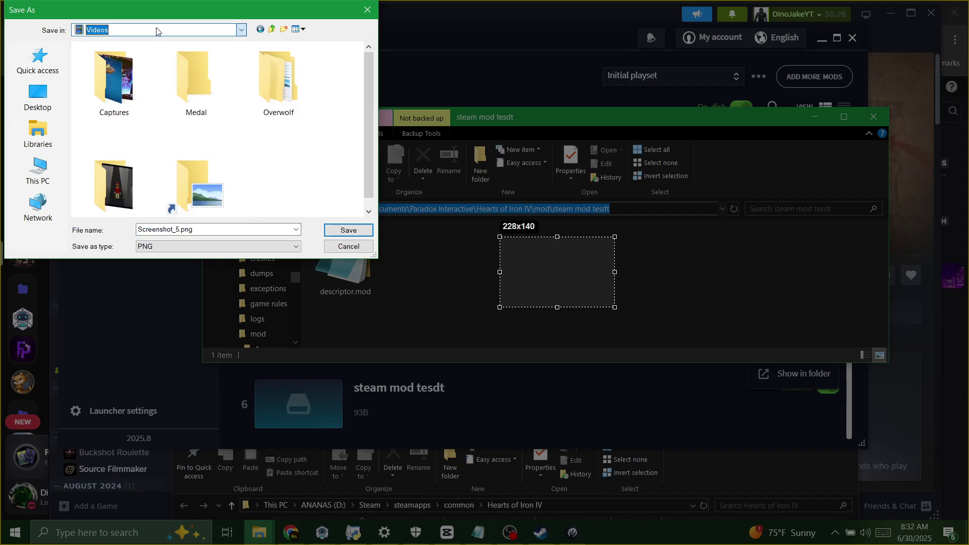
left_click(296, 30)
left_click(296, 29)
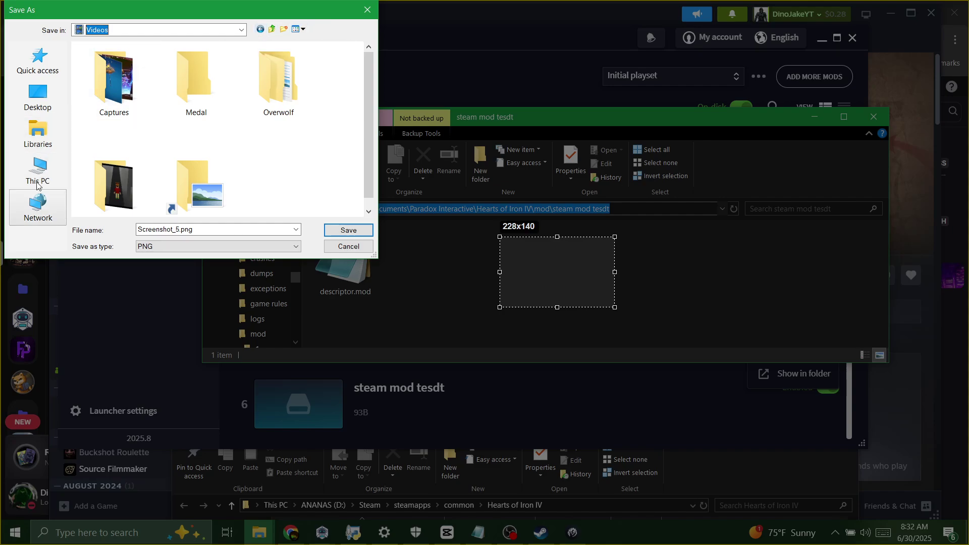
left_click(38, 132)
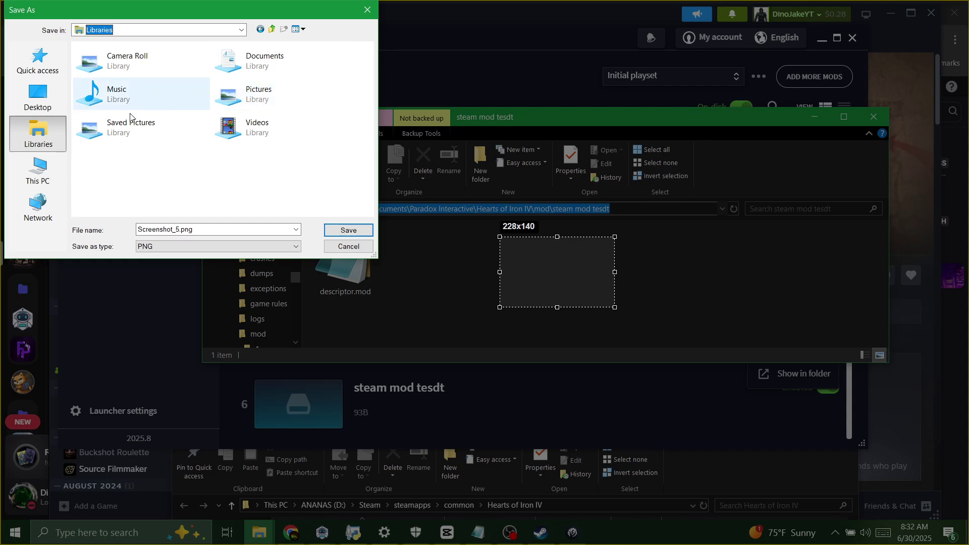
key("Escape")
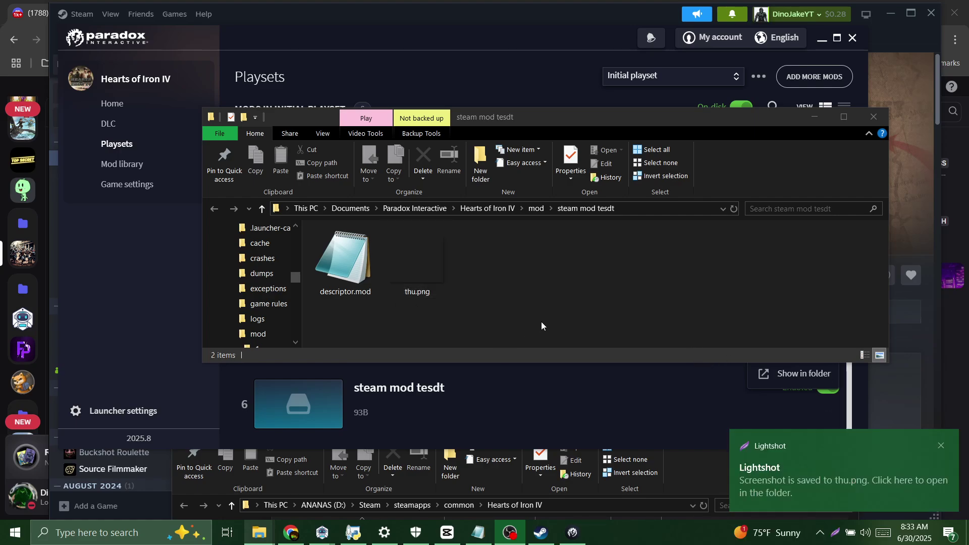
- Rename thu.png in the mod folder as thumbnail.png
left_click_drag(540, 323, 436, 284)
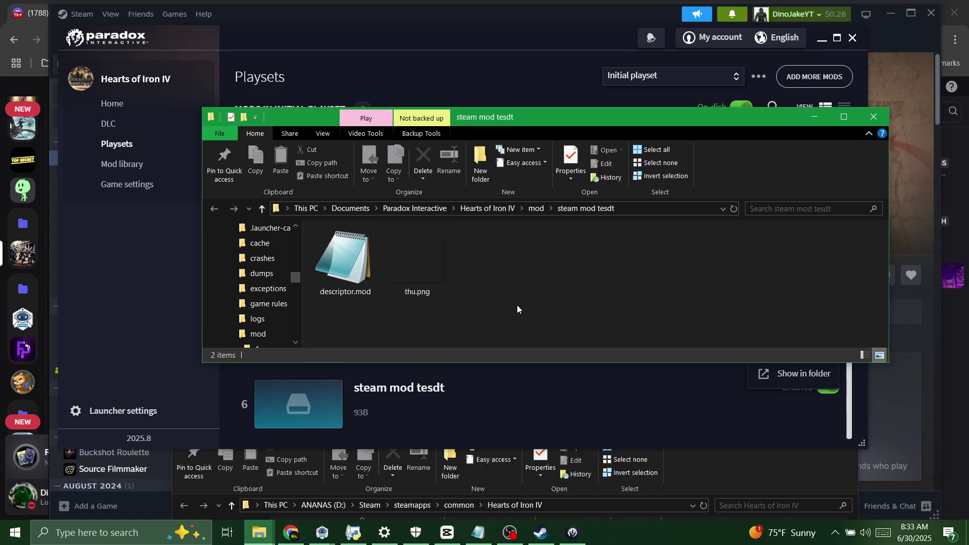
left_click_drag(516, 305, 413, 275)
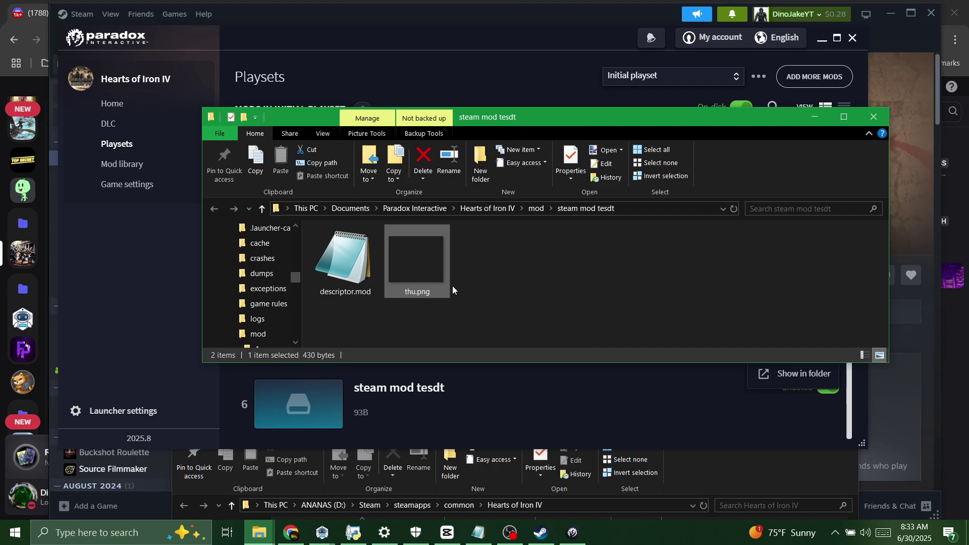
key("F2")
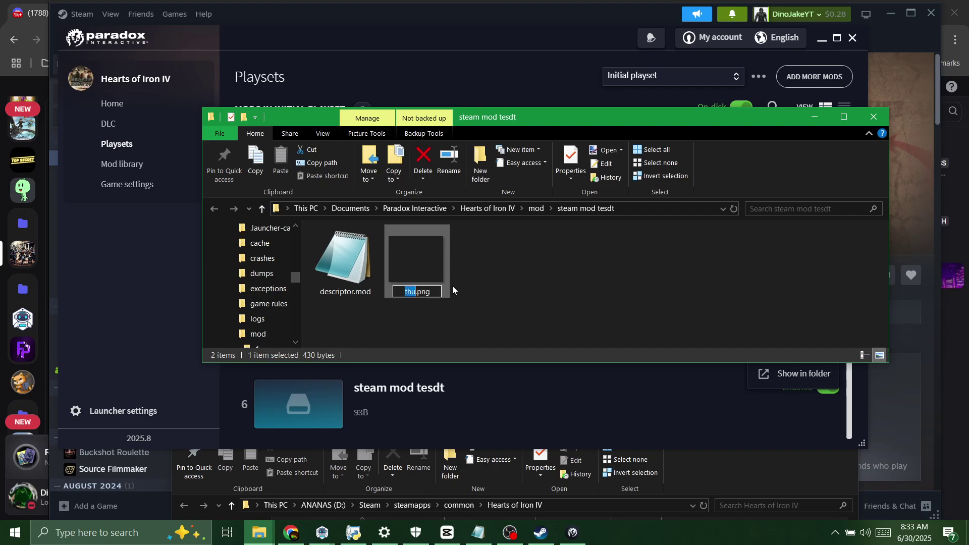
type("thumbnail")
type("l")
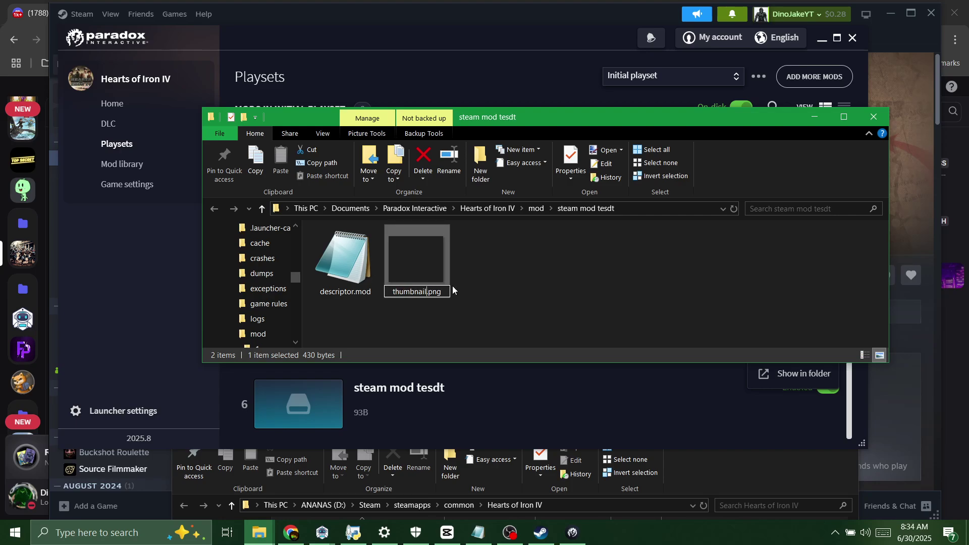
key("Return")
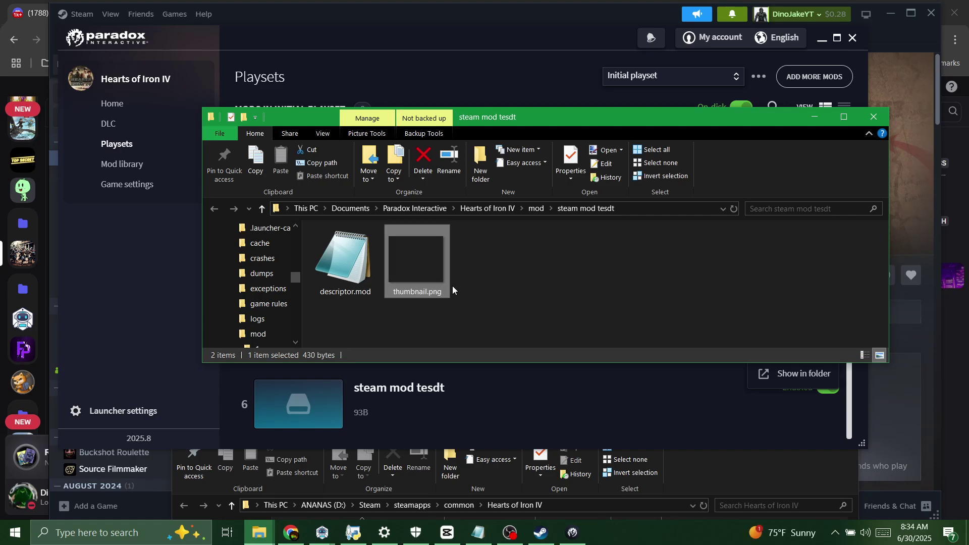
- Open thumbnail.png for editing in paint.net and move the editor window aside to the right
right_click(419, 294)
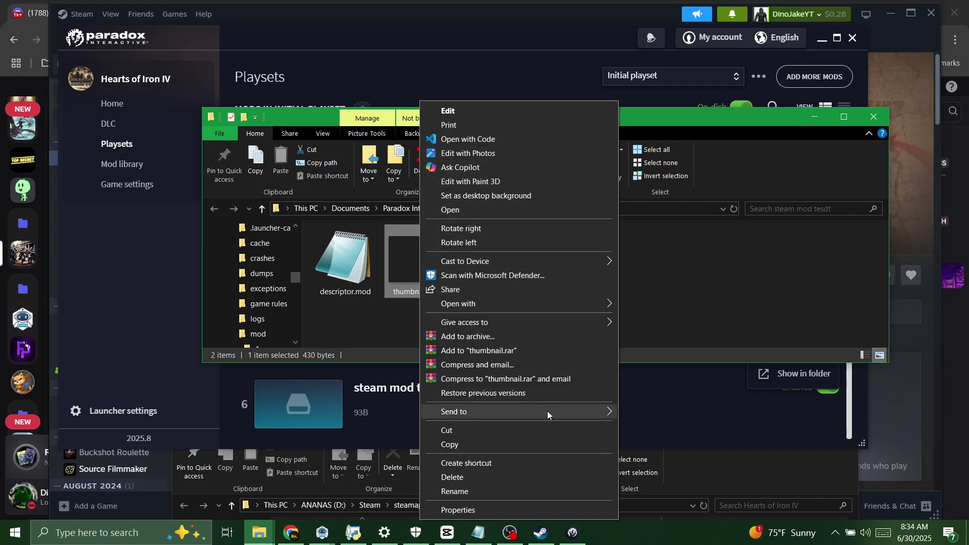
left_click(410, 345)
right_click(413, 268)
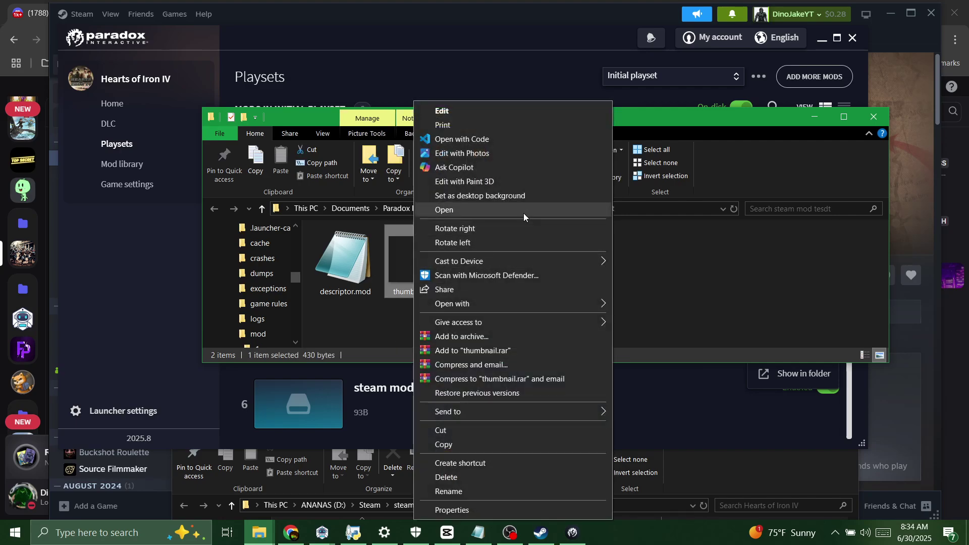
left_click(540, 215)
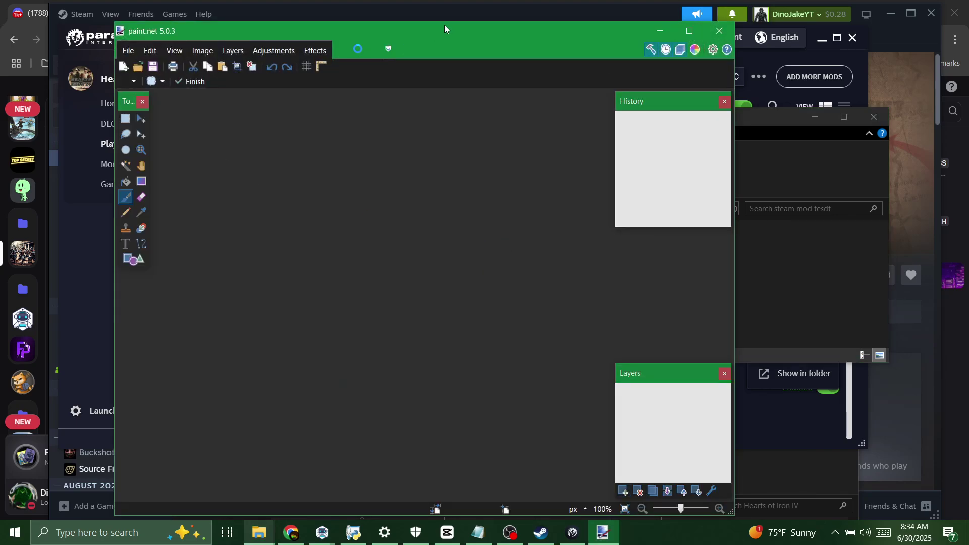
mouse_move(437, 26)
left_mouse_down()
mouse_move(574, 26)
mouse_move(556, 31)
left_mouse_up()
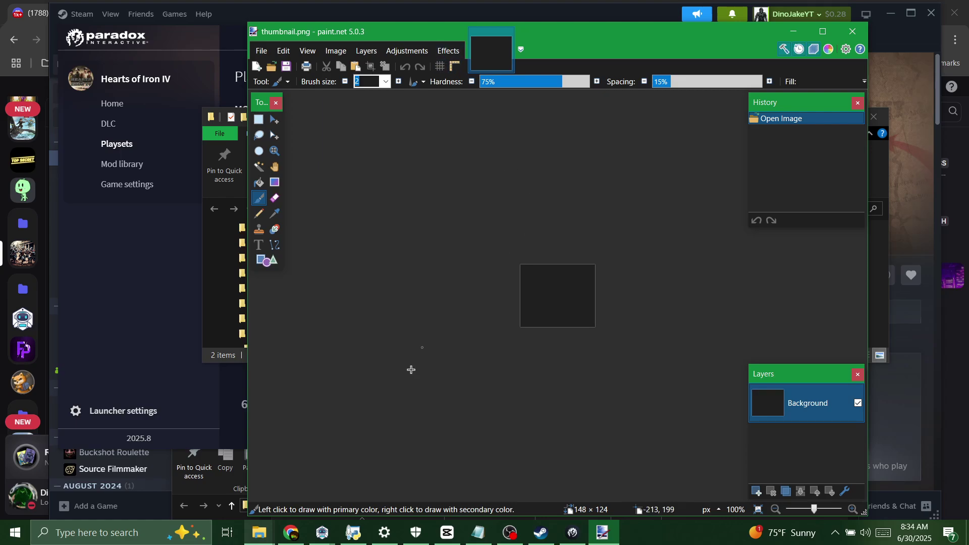
- Resize the thumbnail image to 600 by 600 pixels without maintaining the aspect ratio
left_click(689, 246)
scroll(555, 293, "down", 2)
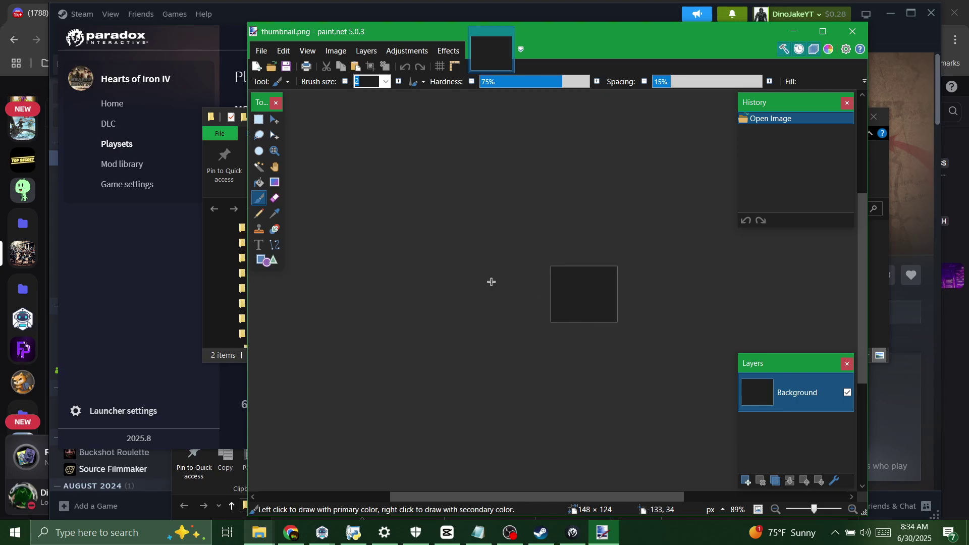
left_click(341, 51)
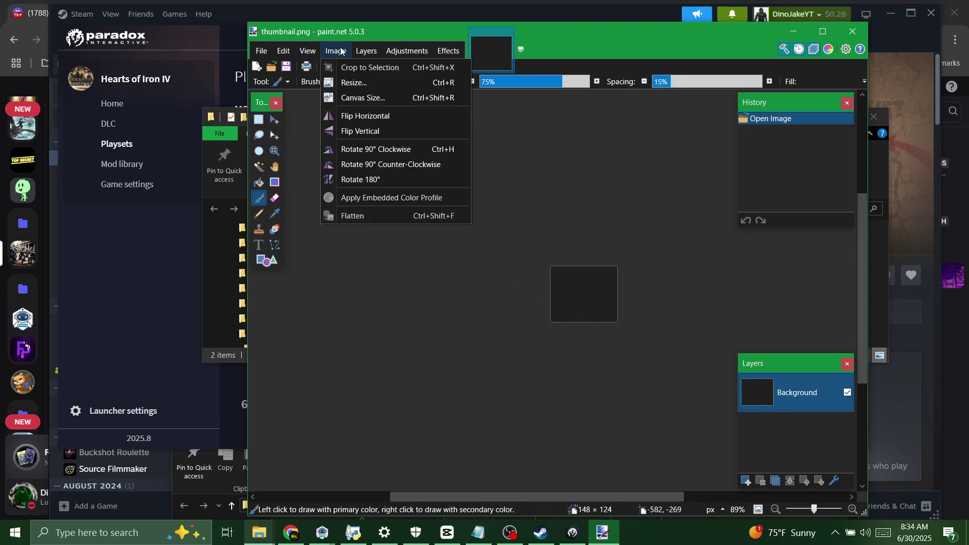
left_click(370, 84)
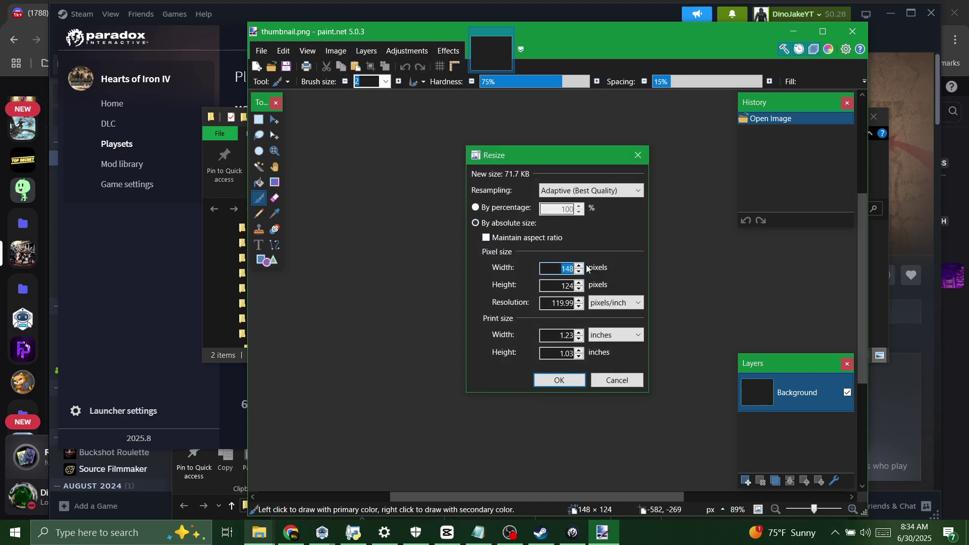
type("600")
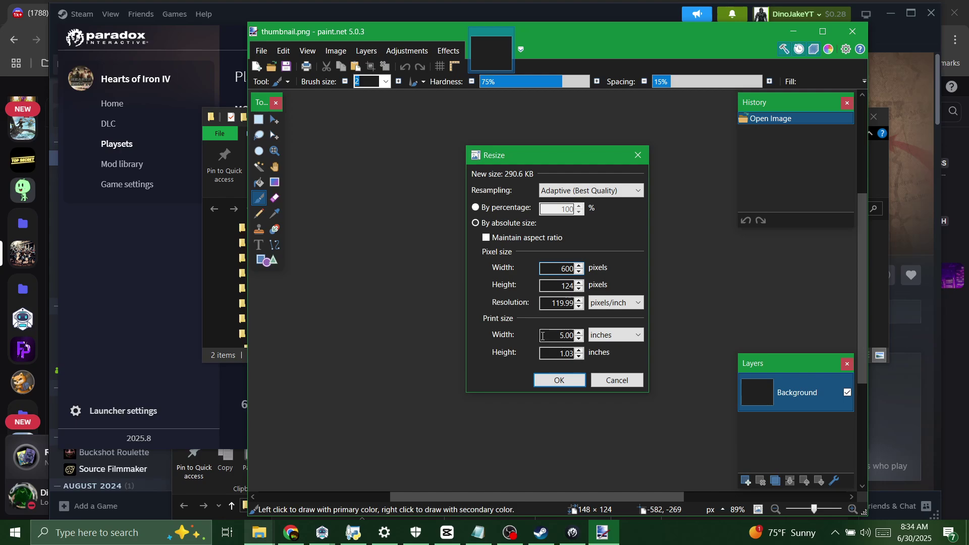
double_click(543, 336)
type("600")
double_click(549, 267)
type("600")
double_click(570, 284)
type("600")
left_click(559, 381)
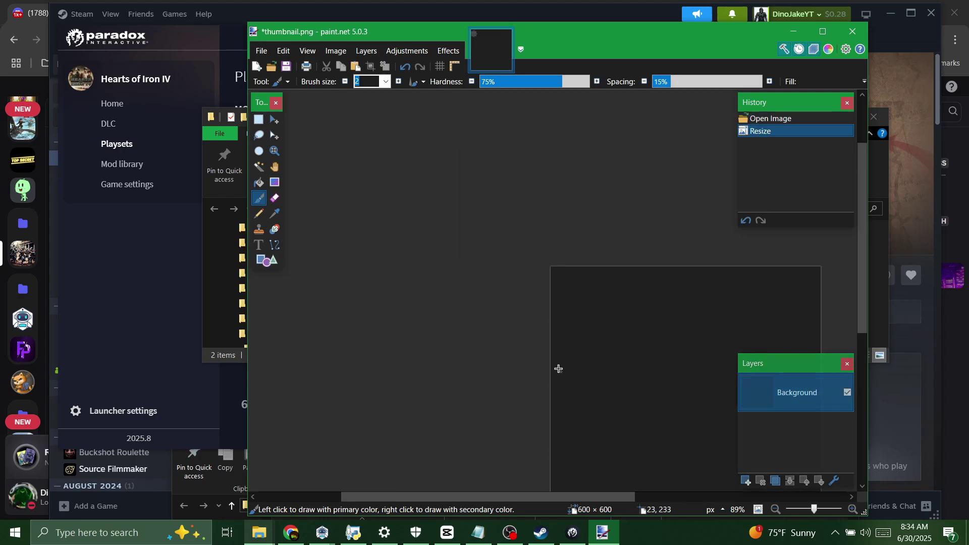
- Paint several thin black freehand strokes across the thumbnail canvas as a simple face-like doodle
left_click_drag(517, 272, 539, 282)
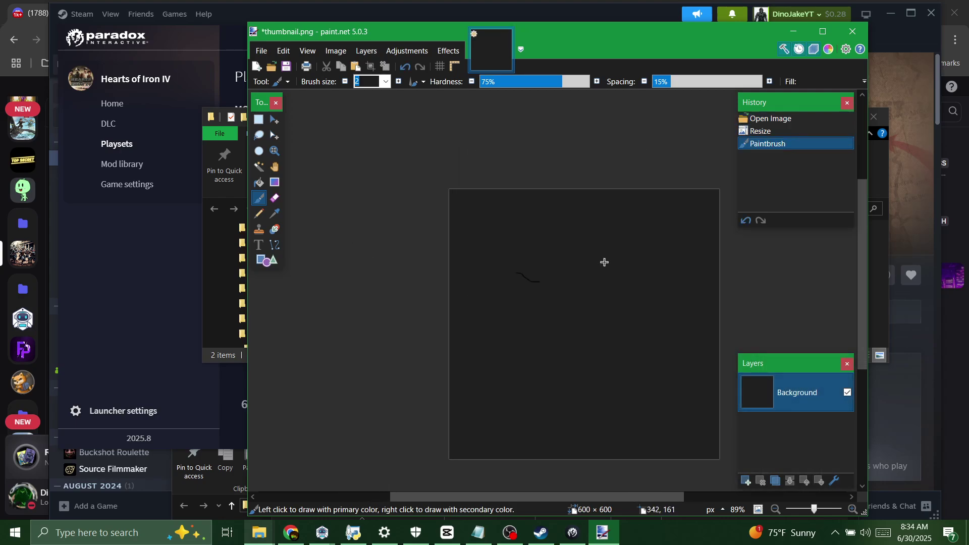
left_click_drag(605, 265, 642, 271)
mouse_move(472, 306)
left_mouse_down()
mouse_move(676, 320)
mouse_move(699, 307)
left_mouse_up()
mouse_move(562, 284)
left_mouse_down()
mouse_move(600, 317)
mouse_move(562, 324)
left_mouse_up()
mouse_move(474, 240)
left_mouse_down()
mouse_move(563, 222)
mouse_move(669, 238)
left_mouse_up()
left_click_drag(510, 407, 679, 426)
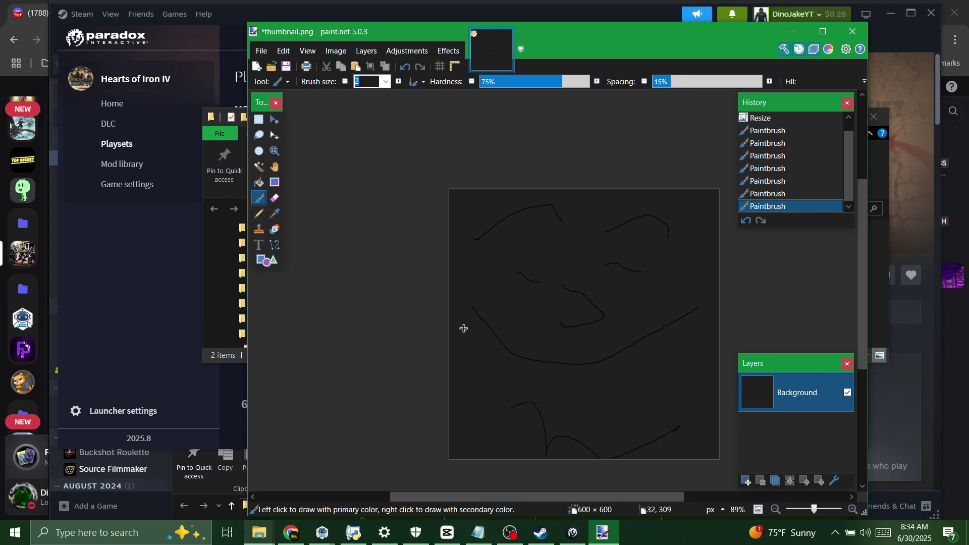
- Save thumbnail.png with the default save configuration and close the image editor
key("ctrl+s")
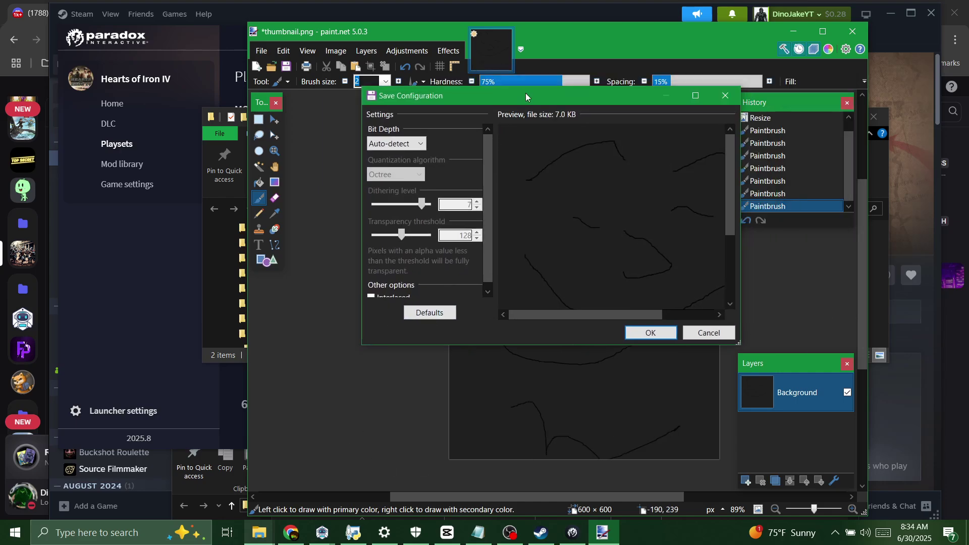
left_click(637, 334)
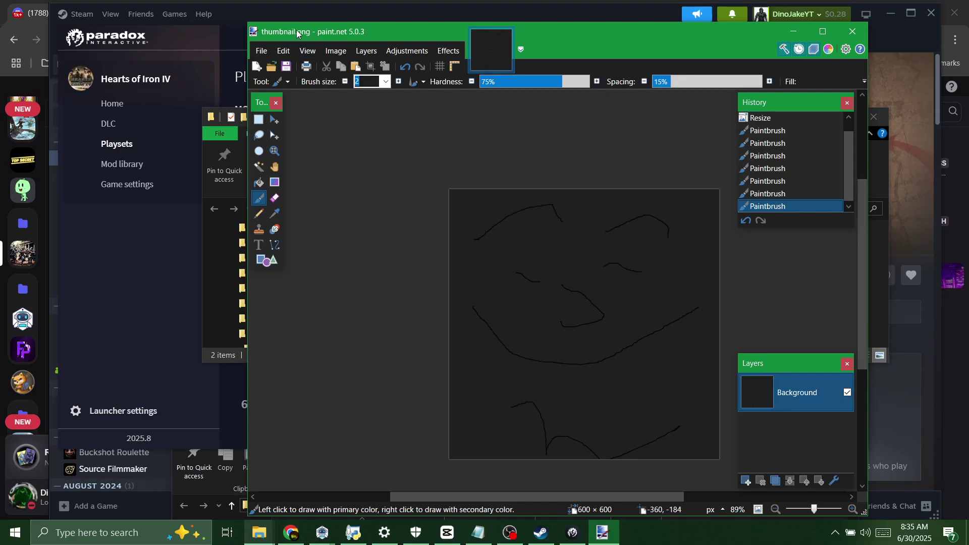
left_click(852, 31)
left_click(515, 307)
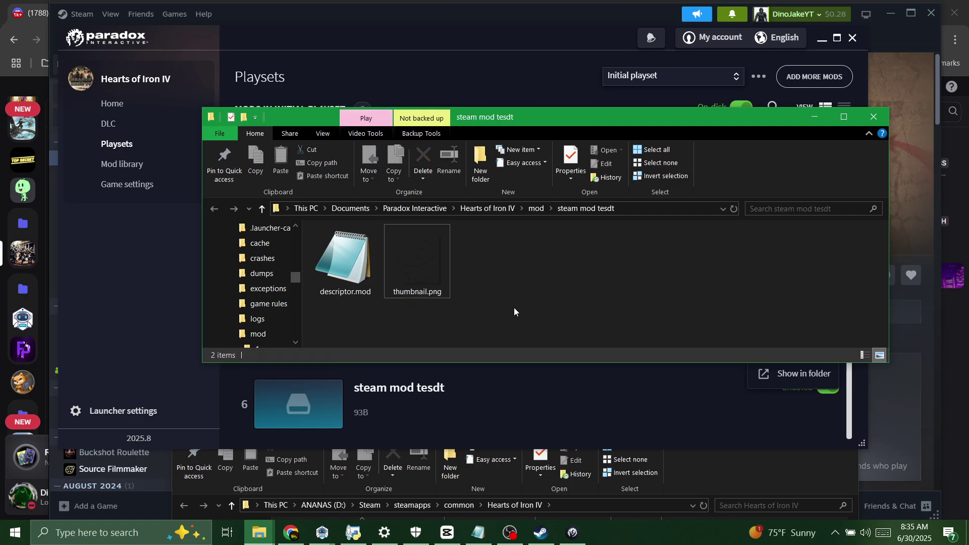
- Add the line picture="thumbnail.png" below the version line in descriptor.mod, then save and close the file
double_click(365, 277)
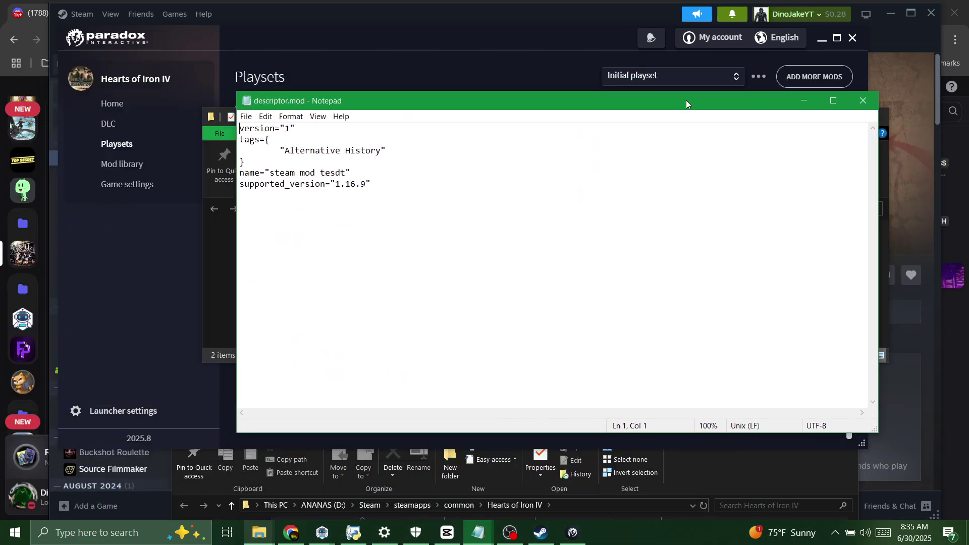
left_click_drag(686, 100, 646, 86)
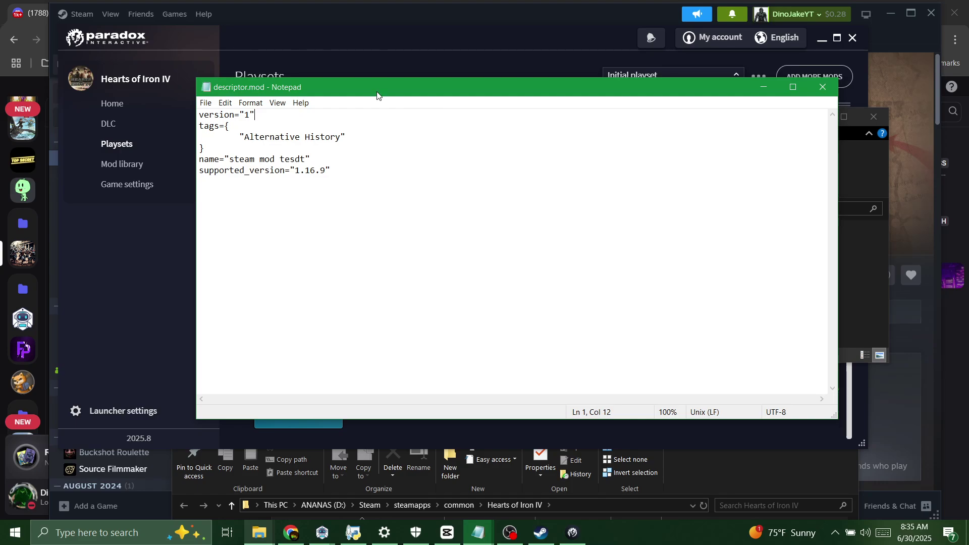
key("Return")
type("picture=\"thumbnail.png")
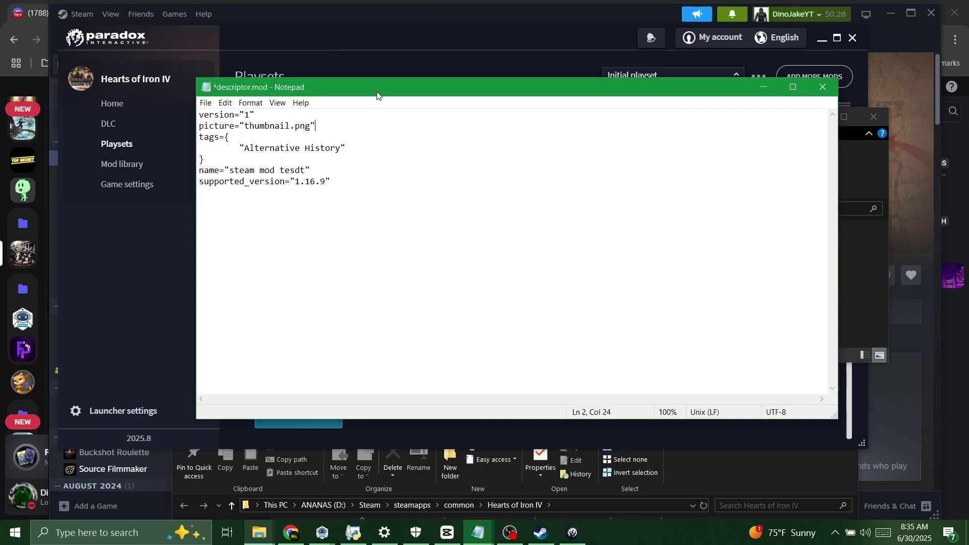
key("ctrl+s")
left_click(823, 87)
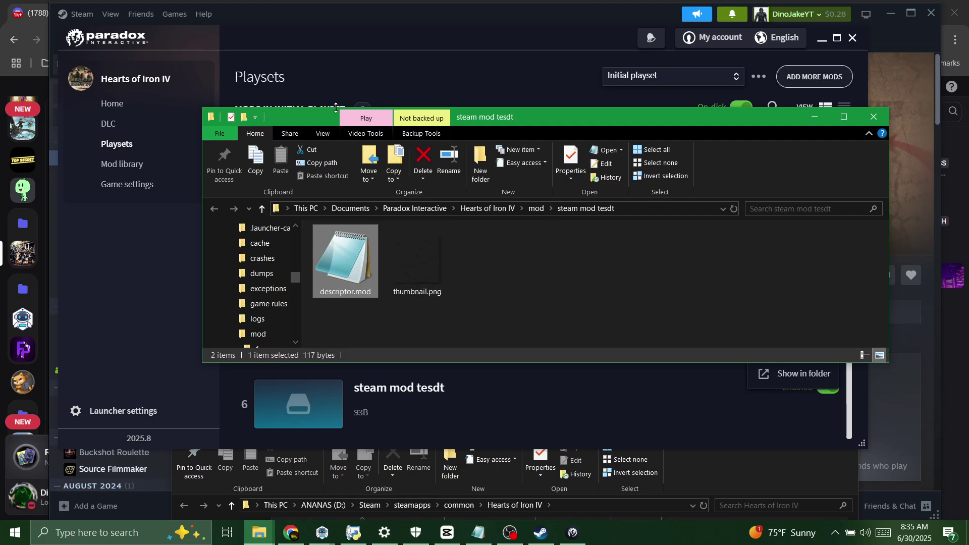
- Start a mod upload from the Hearts of Iron IV launcher's mod library and select steam mod tesdt
left_click(120, 324)
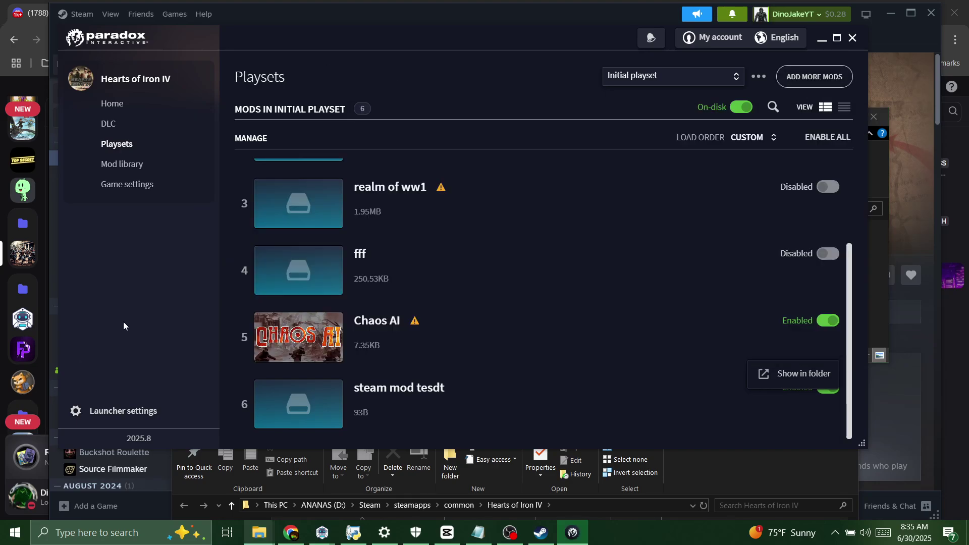
left_click(121, 165)
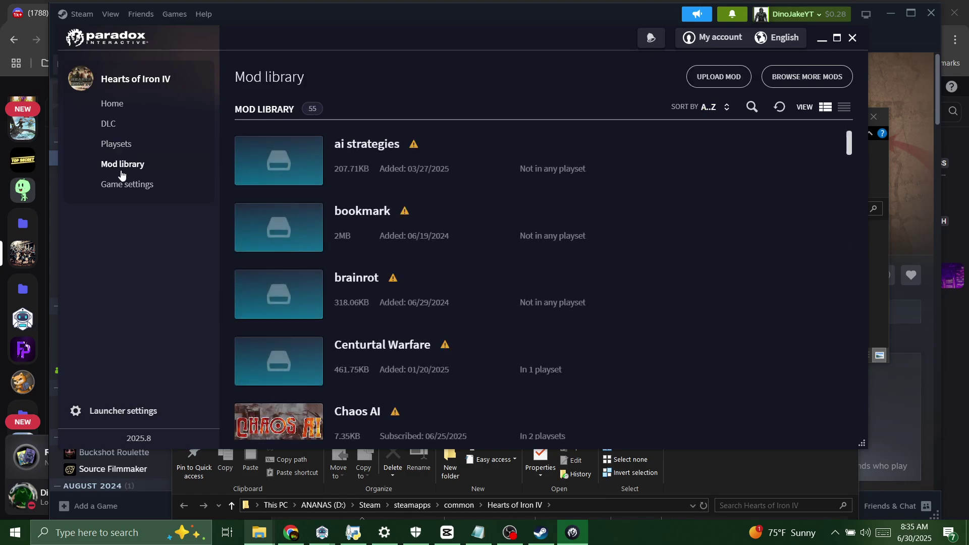
left_click(699, 86)
left_click(414, 215)
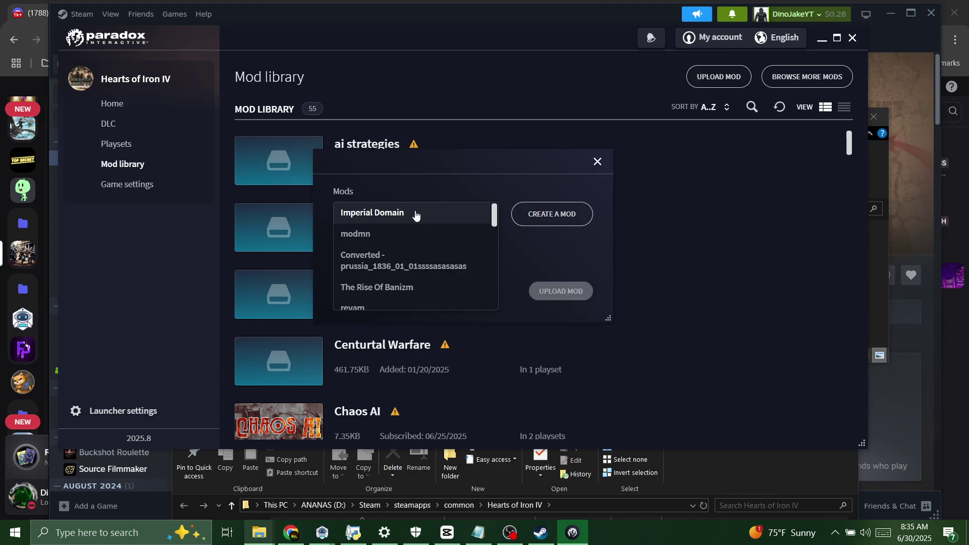
scroll(406, 258, "down", 3)
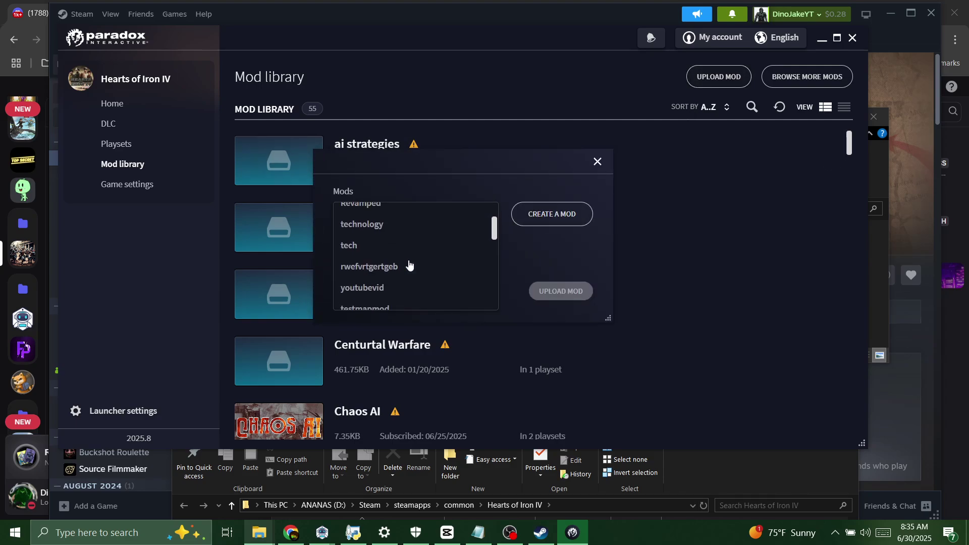
scroll(409, 265, "down", 10)
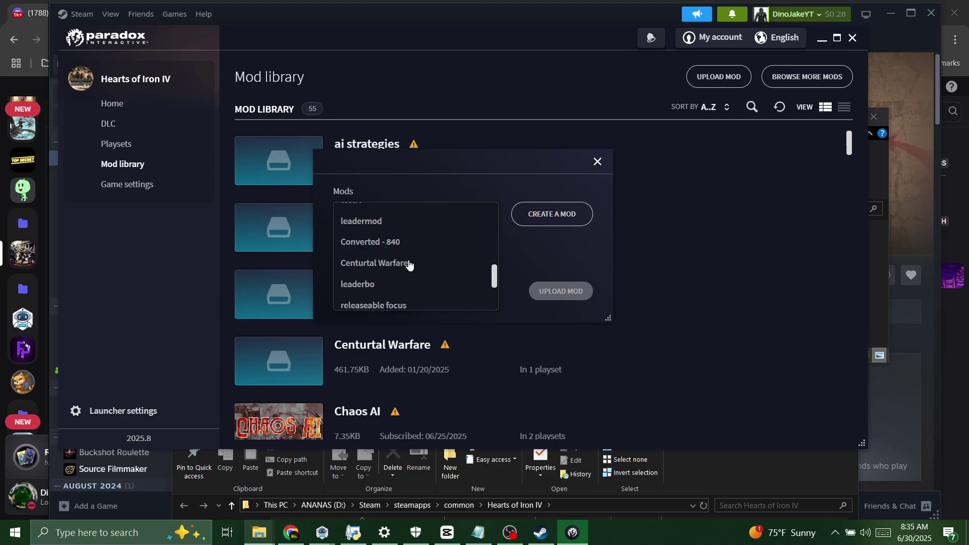
left_click(399, 299)
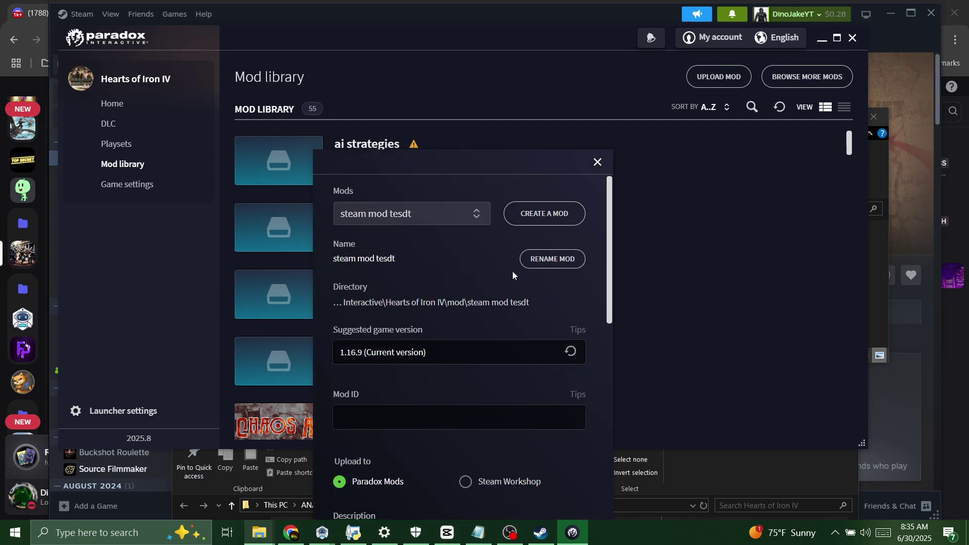
- Set Steam Workshop as the upload destination and review the suggested game version and Mod ID fields
scroll(513, 271, "down", 2)
scroll(483, 273, "down", 2)
left_click(462, 347)
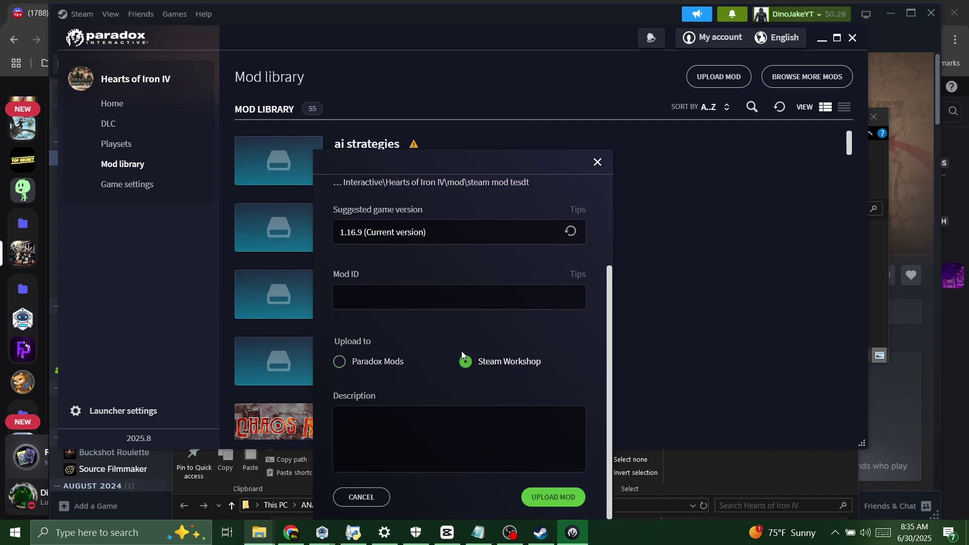
scroll(458, 350, "up", 2)
scroll(456, 350, "up", 2)
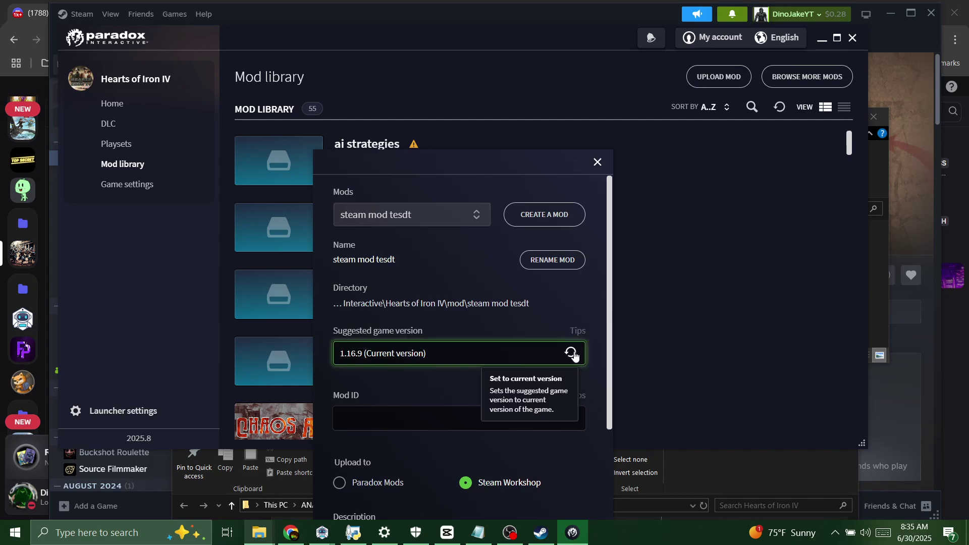
scroll(532, 329, "down", 3)
left_click(398, 302)
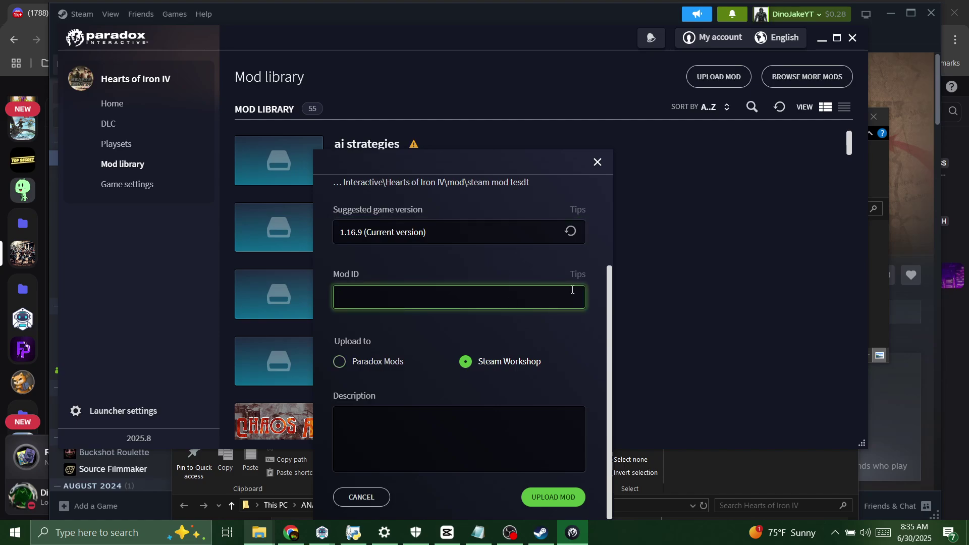
mouse_move(576, 275)
- Enter the description "This is for a tutorial", upload the mod, and close the upload dialog
left_click(456, 464)
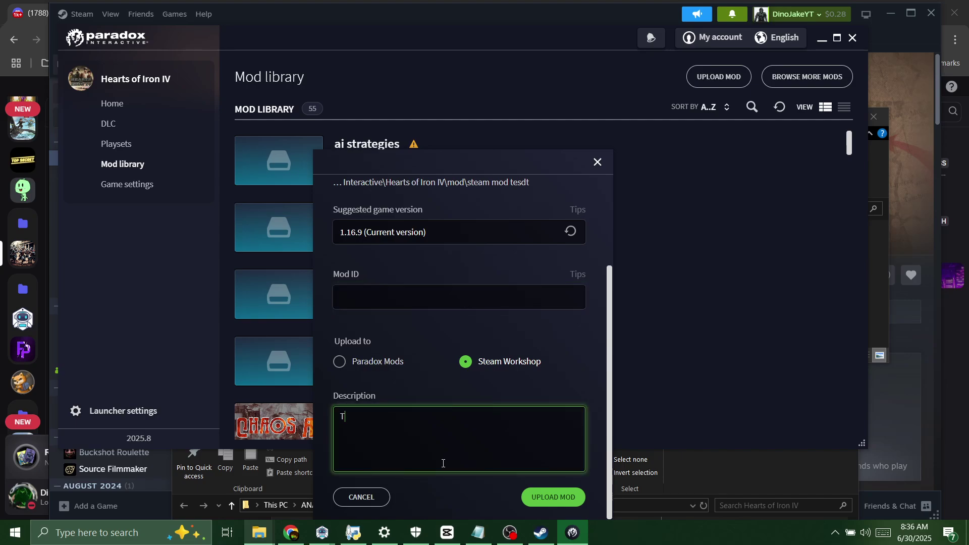
type("This is for a tutorial")
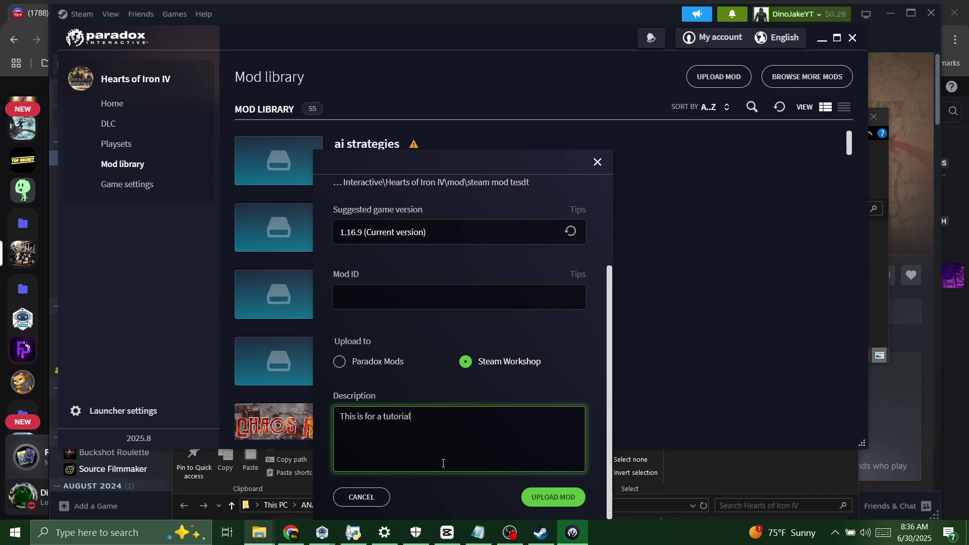
scroll(443, 464, "up", 3)
scroll(473, 338, "down", 3)
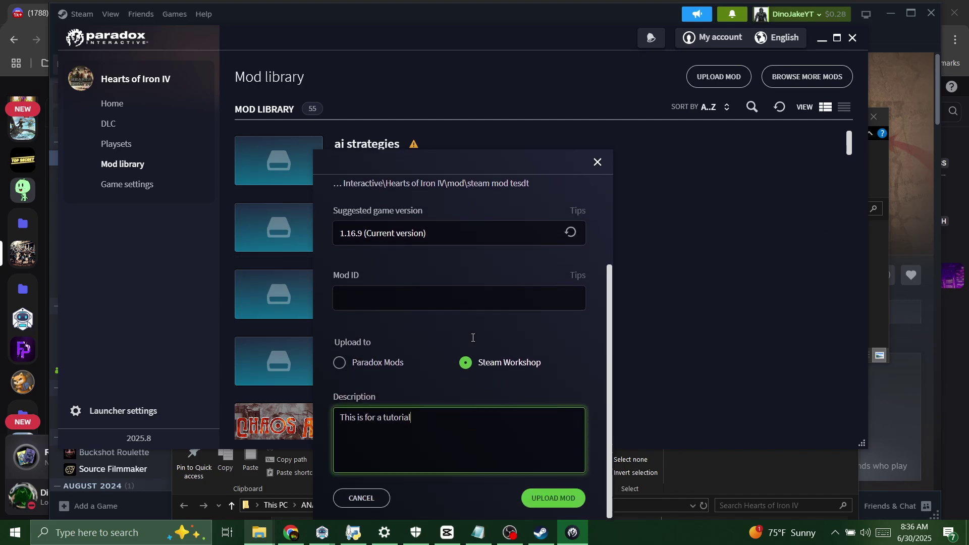
left_click(550, 498)
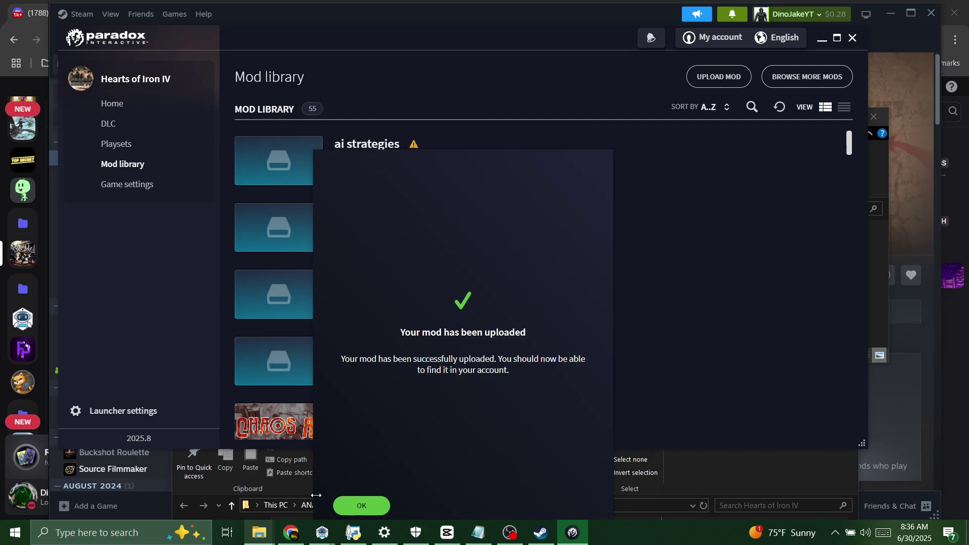
left_click(349, 503)
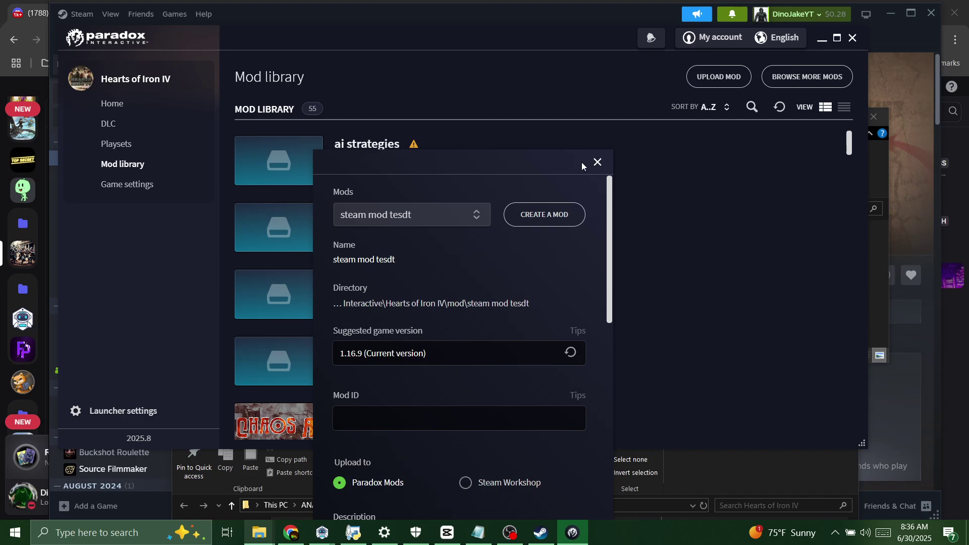
left_click(596, 162)
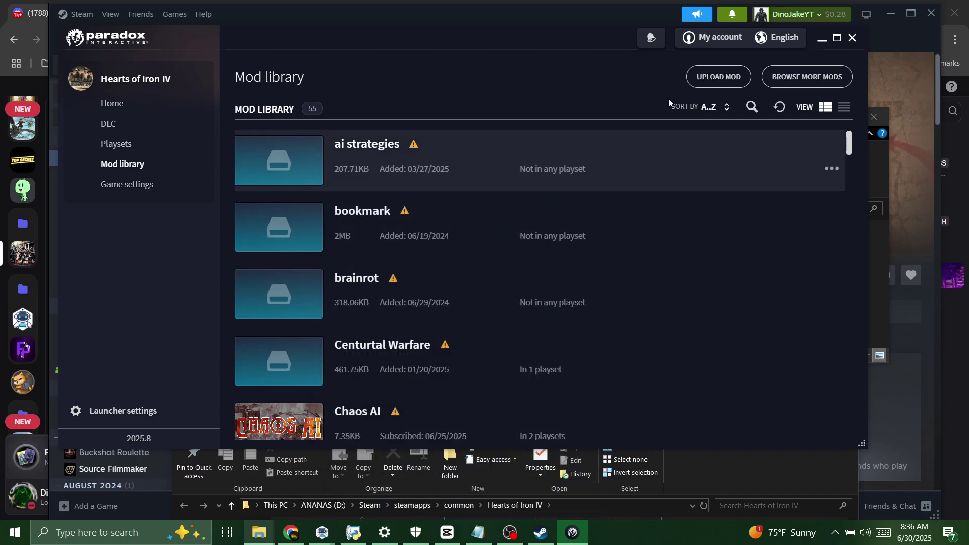
- Minimize the launcher and open the account's own profile page in Steam
left_click(821, 40)
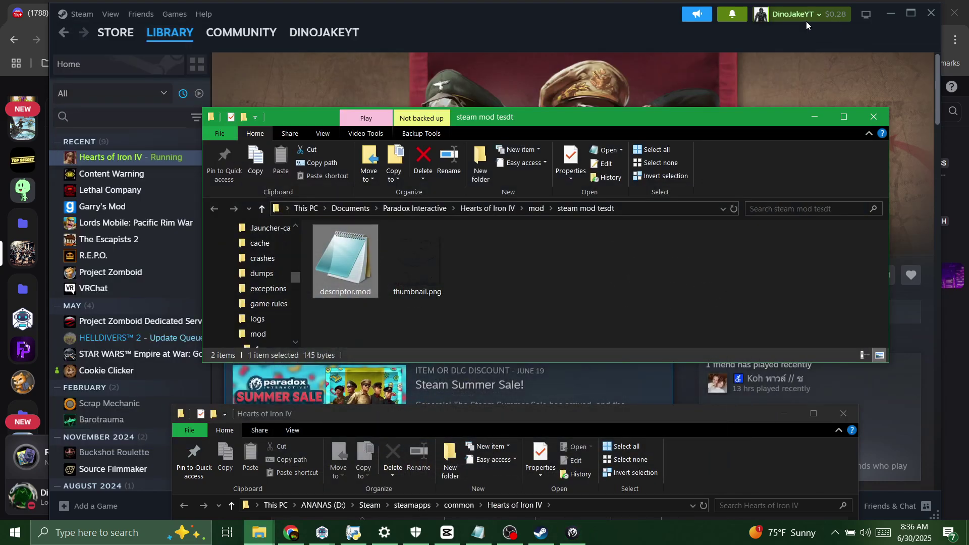
left_click(806, 21)
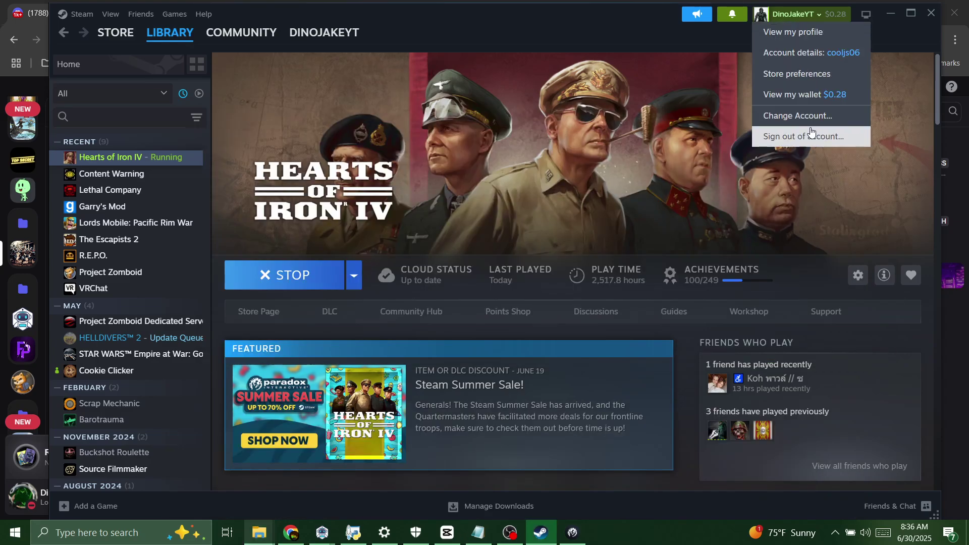
left_click(659, 181)
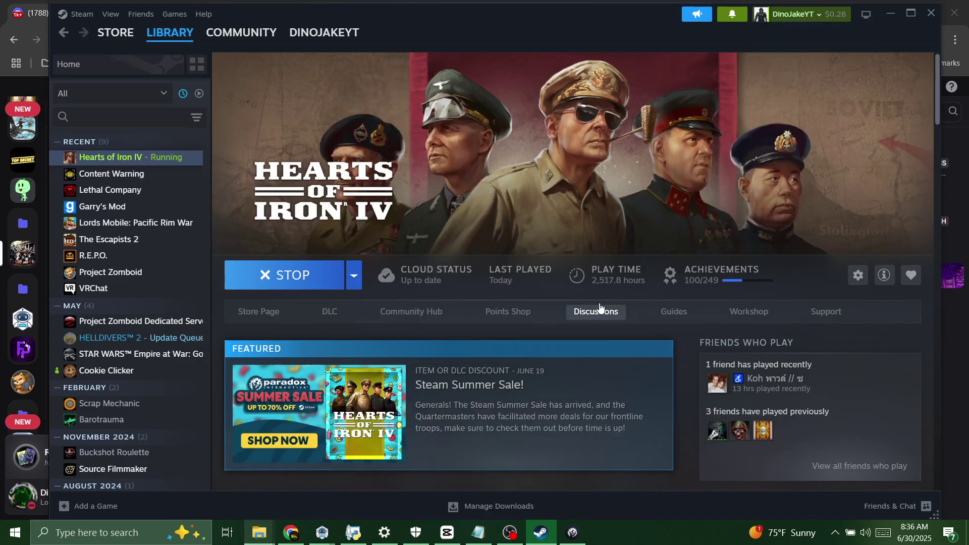
mouse_move(323, 33)
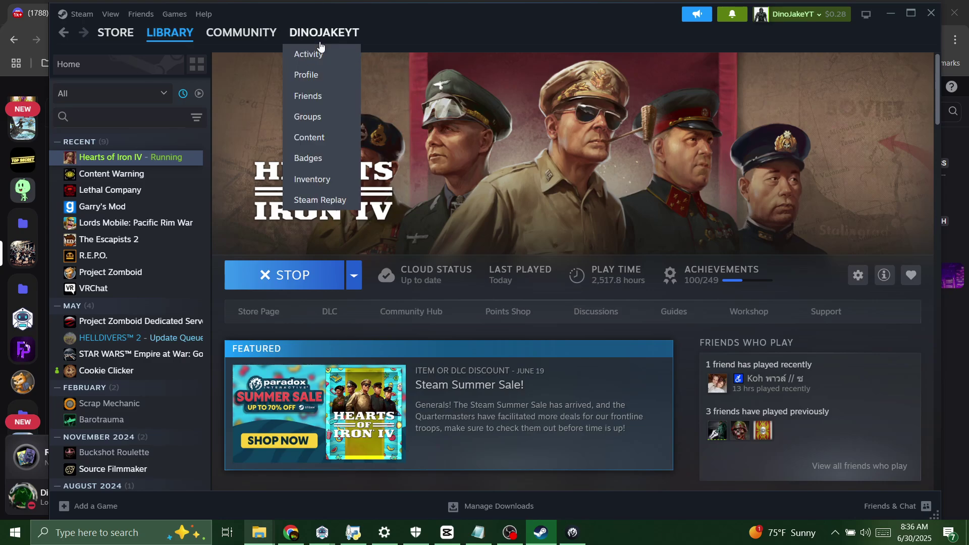
left_click(340, 79)
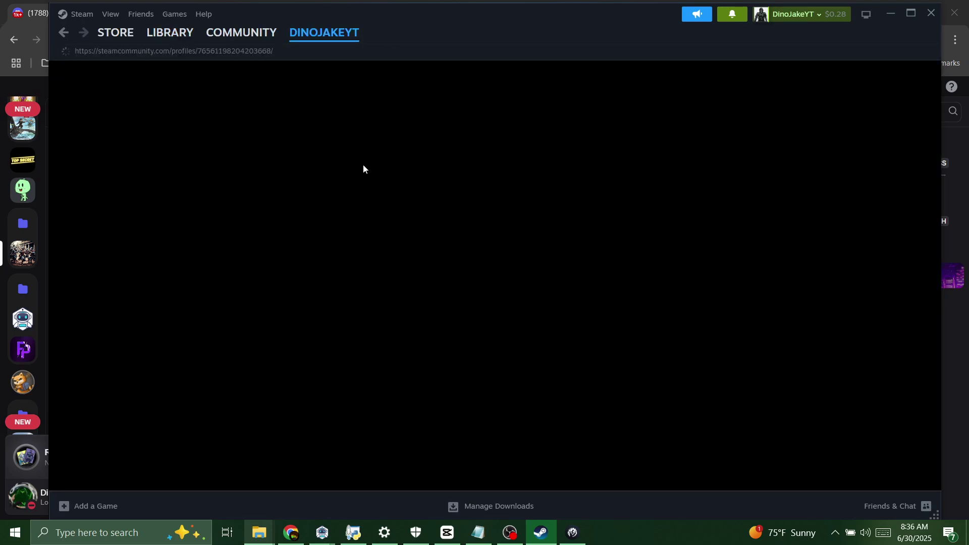
- Find the Workshop Items link on the profile page and open the list of uploaded items
scroll(358, 190, "down", 12)
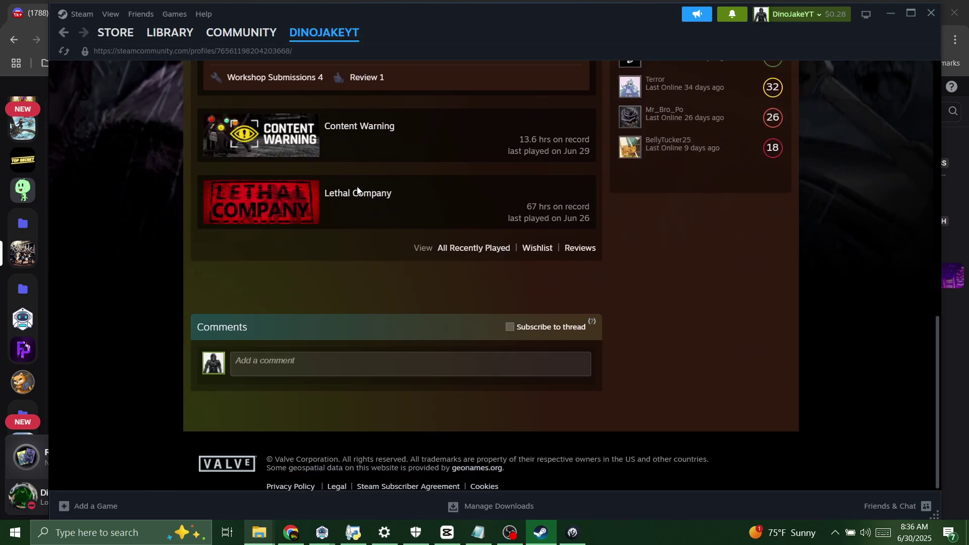
scroll(361, 281, "up", 7)
scroll(364, 281, "down", 6)
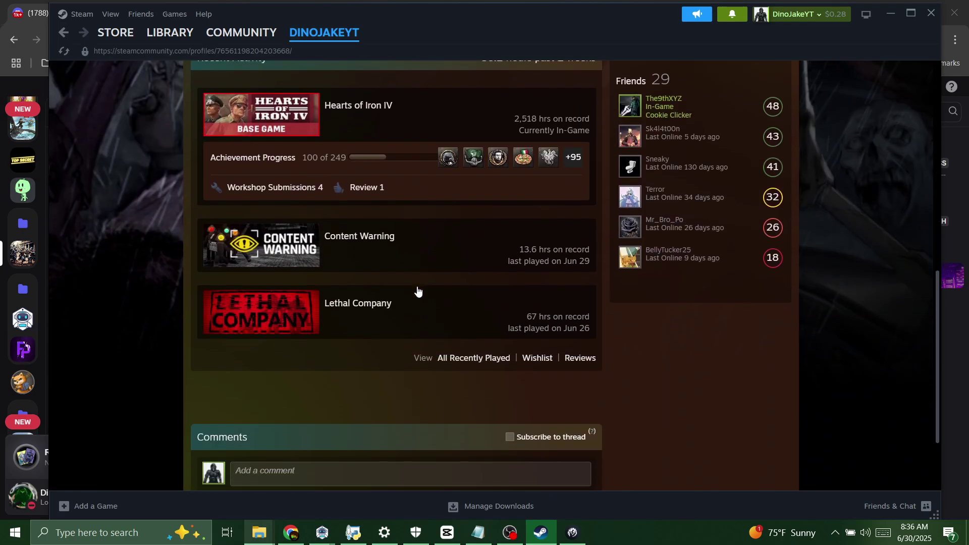
scroll(474, 274, "up", 9)
scroll(474, 273, "up", 2)
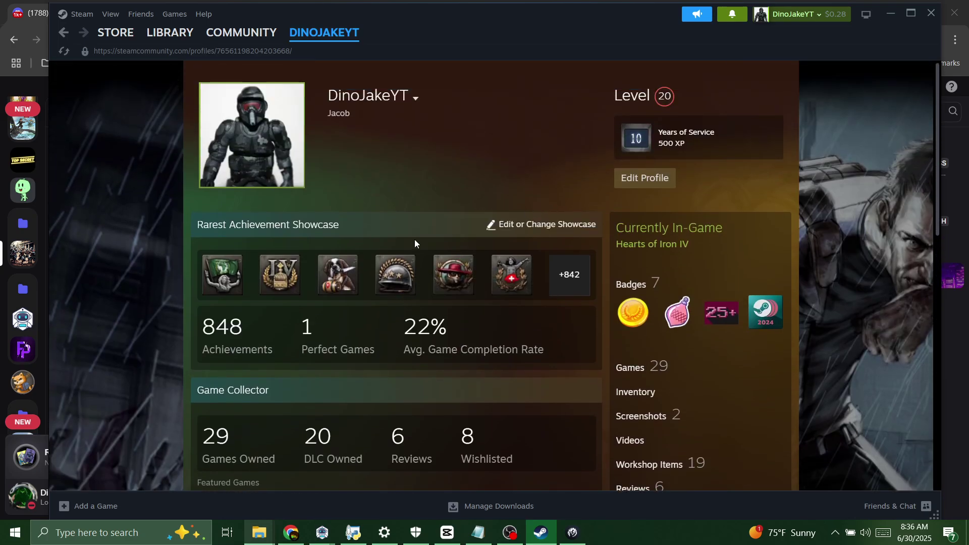
scroll(414, 240, "down", 3)
scroll(173, 296, "down", 5)
scroll(173, 296, "up", 6)
scroll(173, 297, "up", 1)
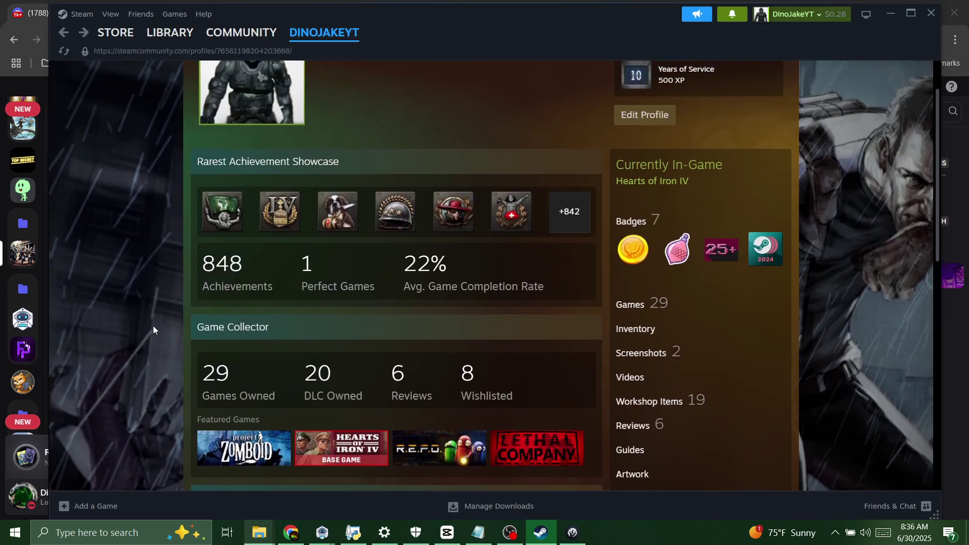
scroll(350, 131, "up", 1)
scroll(473, 293, "down", 1)
scroll(473, 293, "down", 3)
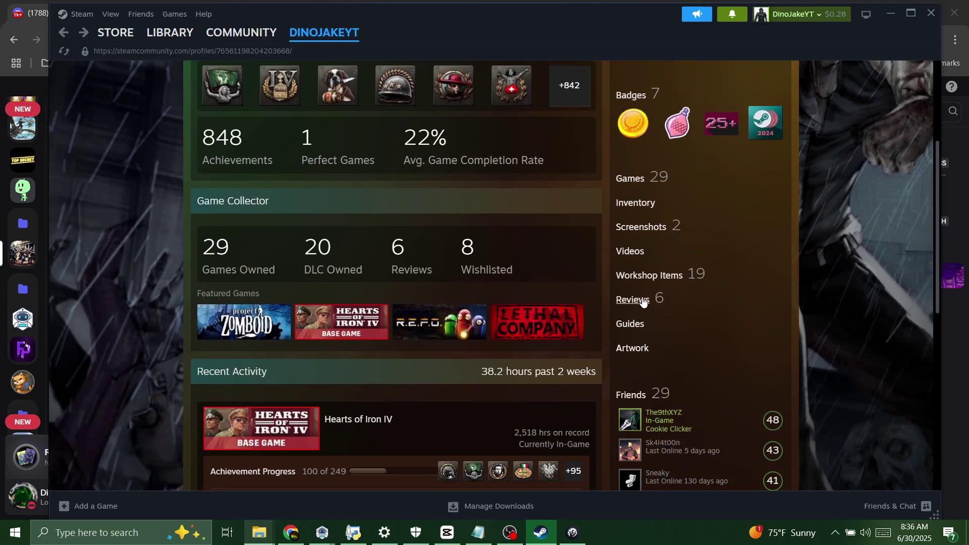
left_click(666, 275)
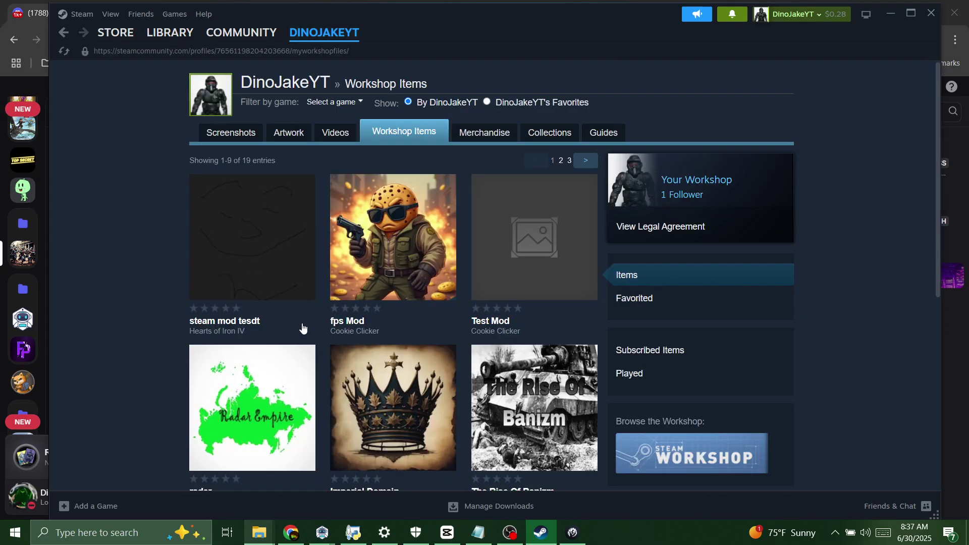
- Open the "steam mod tesdt" item from the Workshop list and read its current visibility notice
scroll(703, 251, "down", 5)
scroll(534, 383, "up", 5)
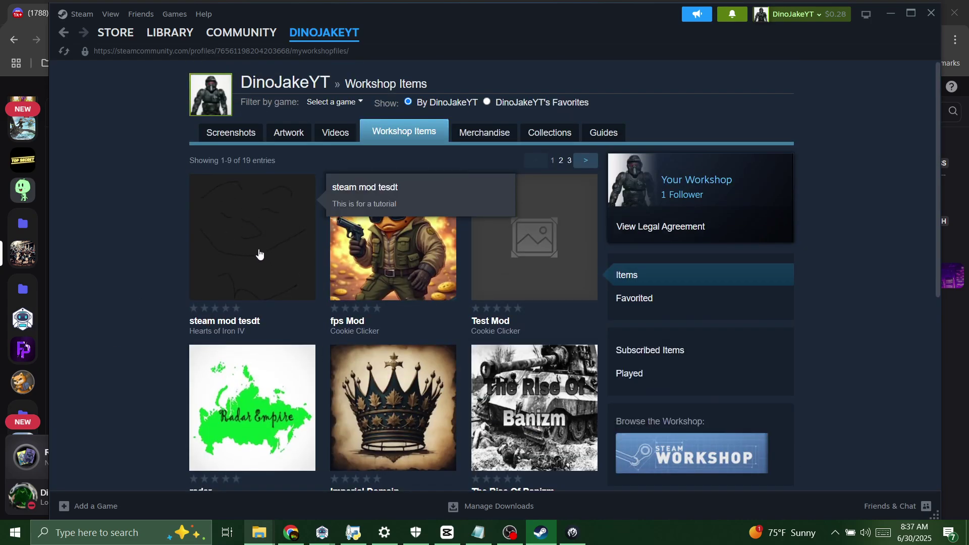
left_click(238, 253)
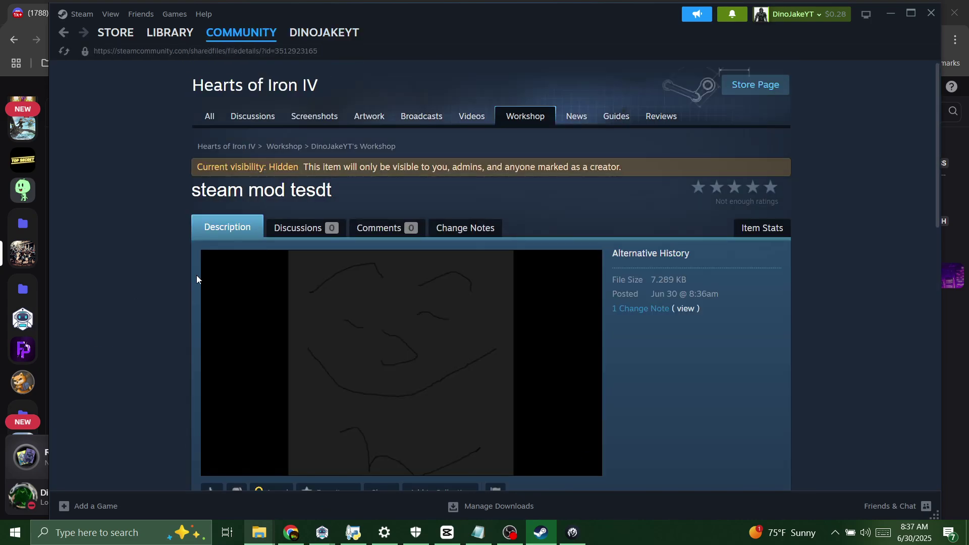
scroll(204, 297, "down", 5)
scroll(220, 306, "up", 5)
left_click_drag(219, 164, 378, 167)
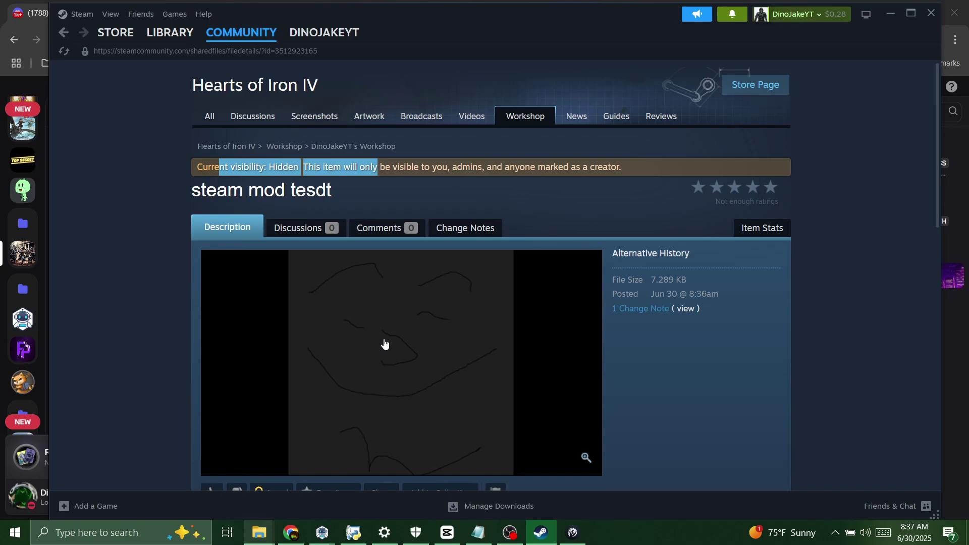
- Examine the mod page's thumbnail, description, visibility notice, owner controls and author details
scroll(605, 259, "down", 2)
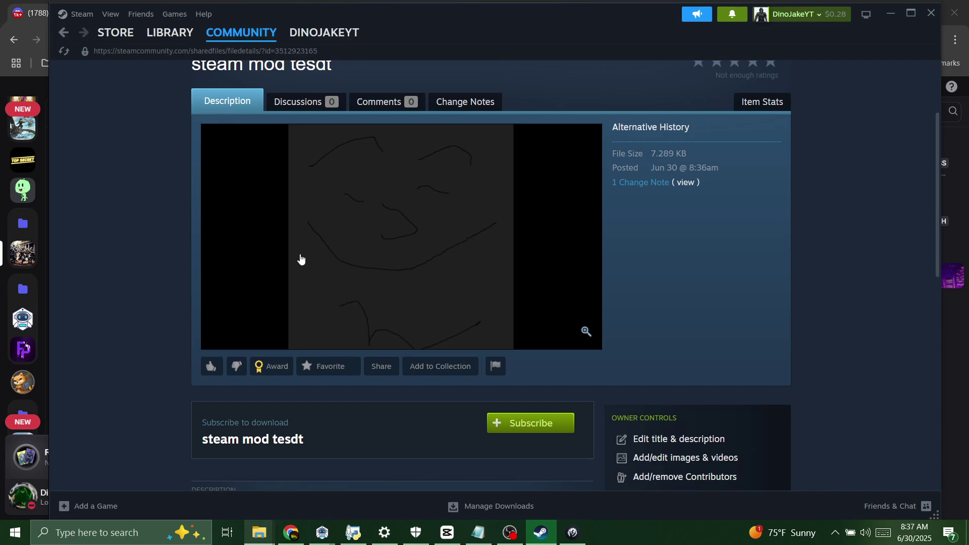
scroll(494, 268, "down", 2)
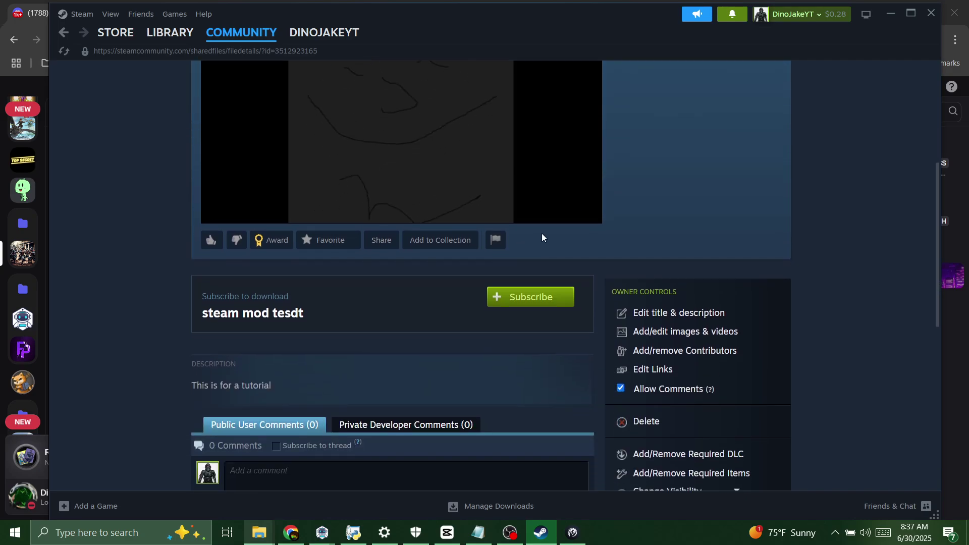
scroll(459, 136, "up", 4)
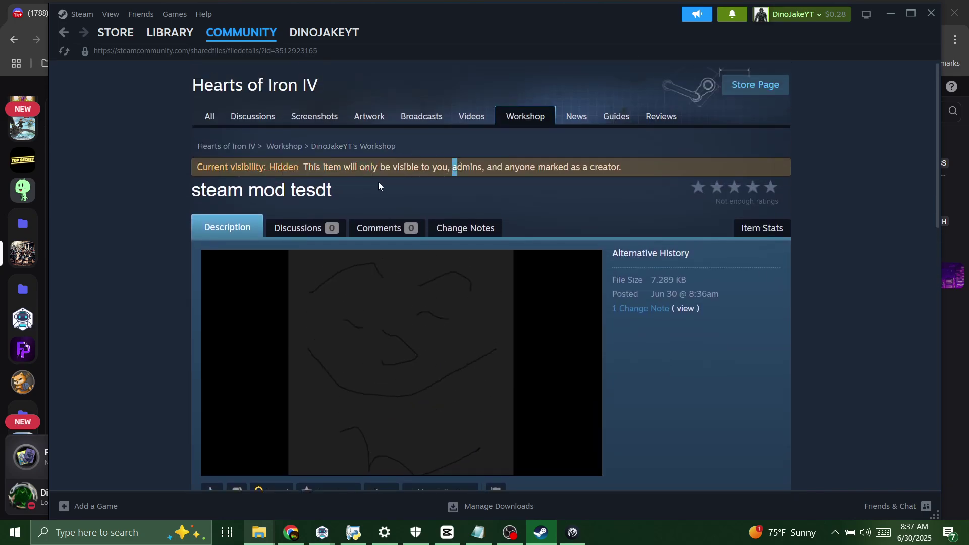
left_click_drag(382, 169, 514, 164)
left_click(532, 166)
scroll(651, 205, "down", 5)
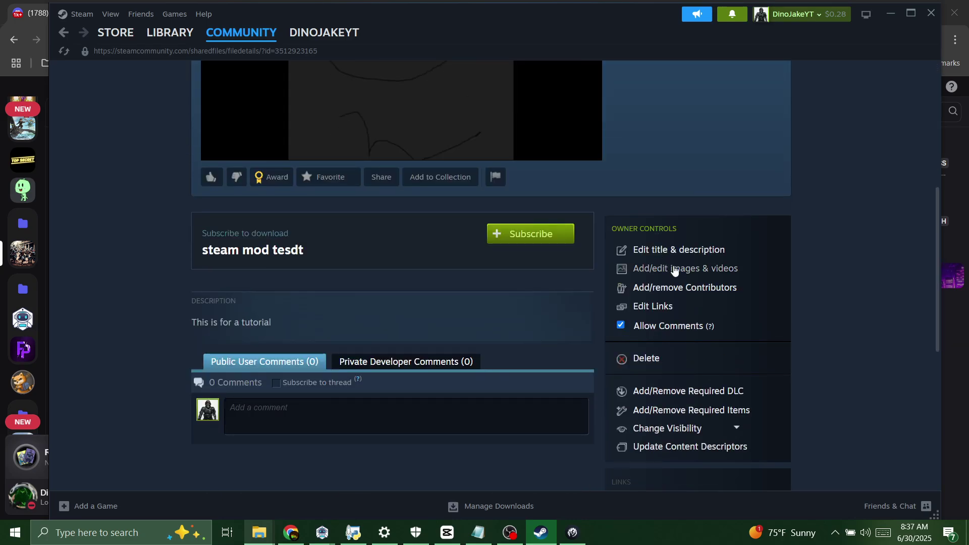
scroll(476, 264, "down", 5)
scroll(582, 295, "up", 10)
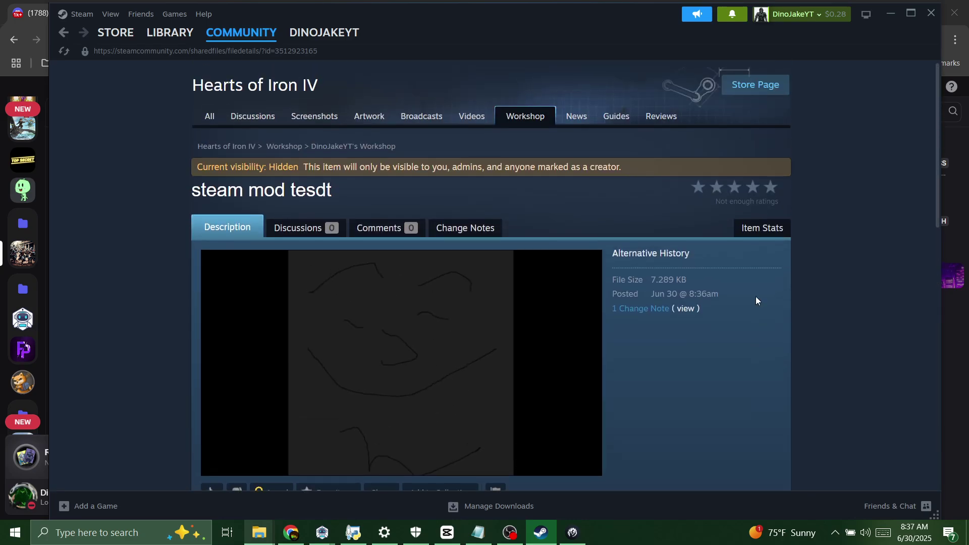
scroll(465, 324, "down", 10)
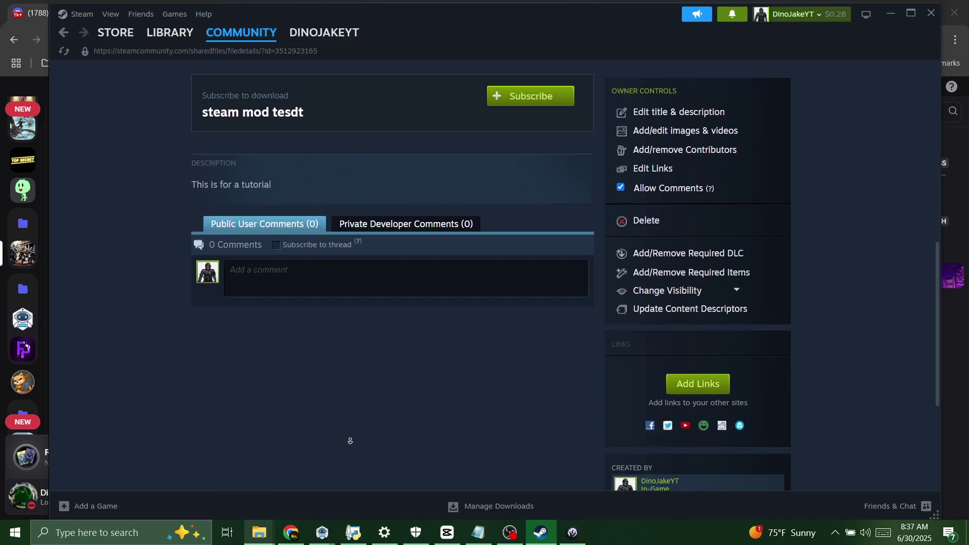
scroll(349, 441, "down", 3)
scroll(623, 249, "up", 5)
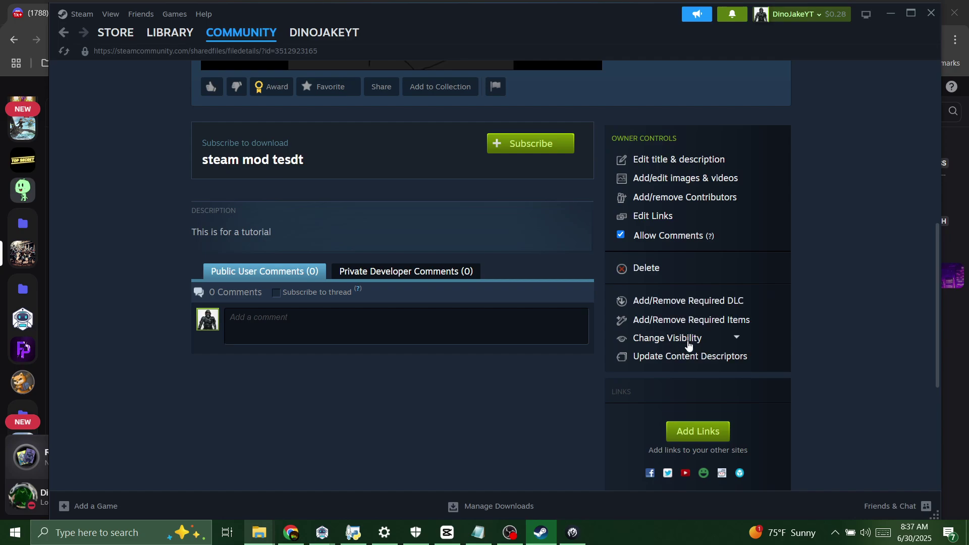
- View the available visibility options for the mod, close them unchanged, and reread the visibility notice
left_click(689, 344)
left_click(810, 334)
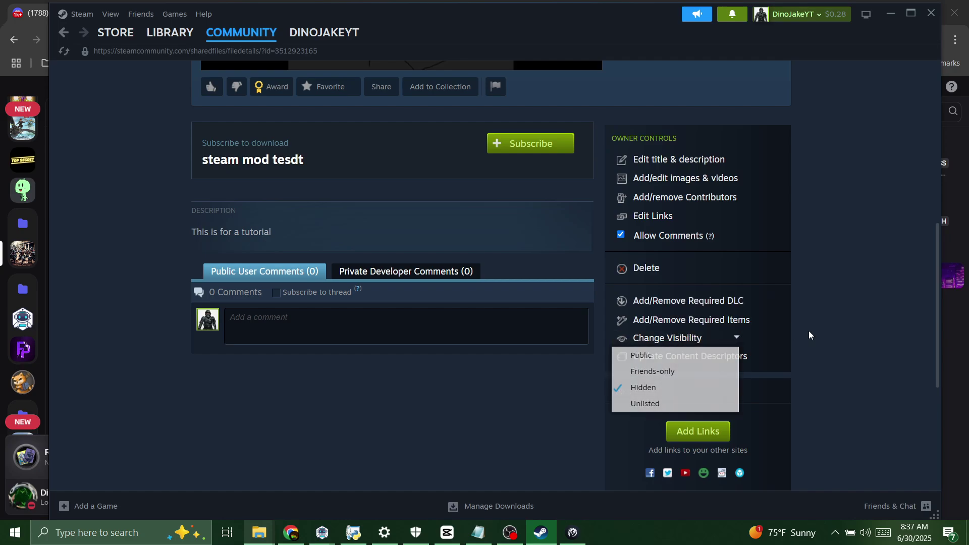
scroll(657, 330, "up", 5)
scroll(635, 135, "up", 1)
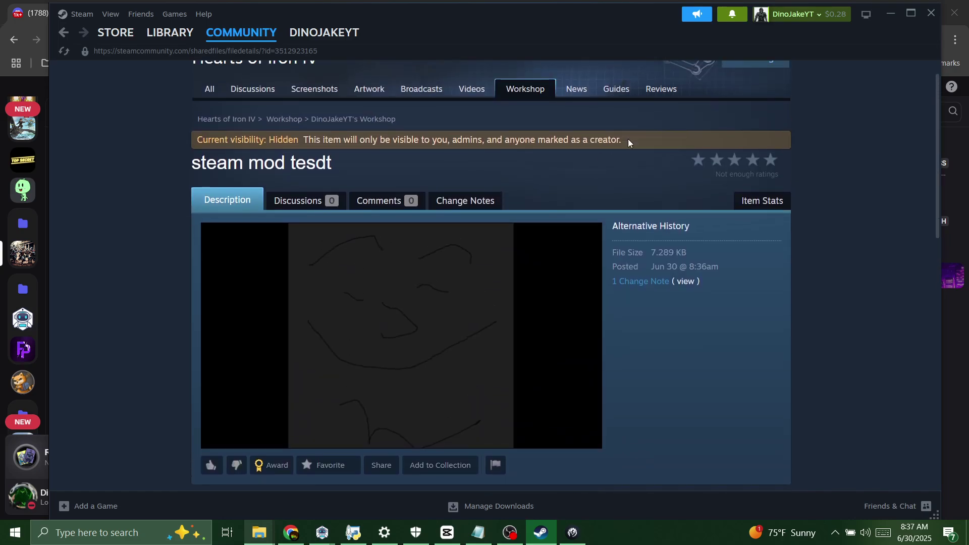
left_click_drag(637, 135, 402, 142)
left_click(402, 142)
- Open the list for managing the mod's contributors and close it without adding anyone
scroll(538, 222, "down", 7)
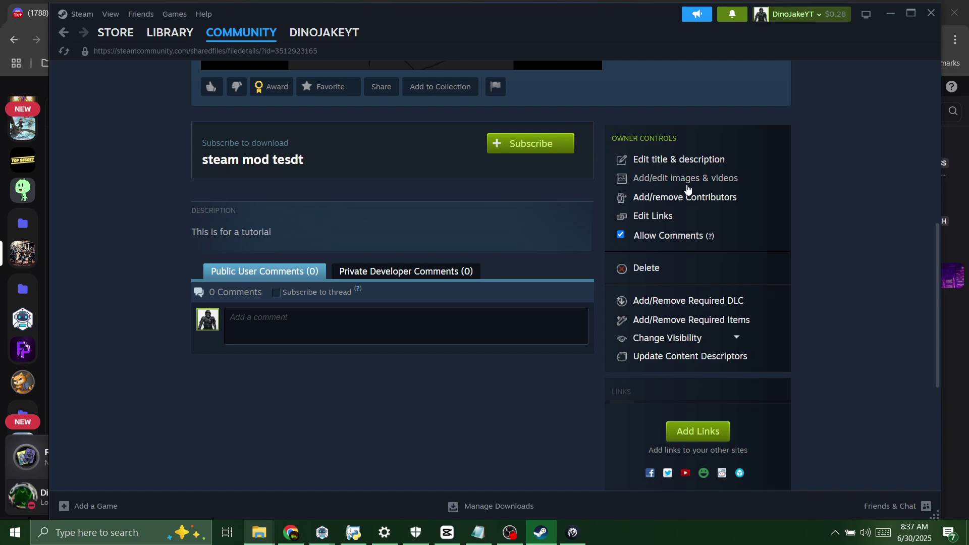
left_click_drag(669, 199, 752, 207)
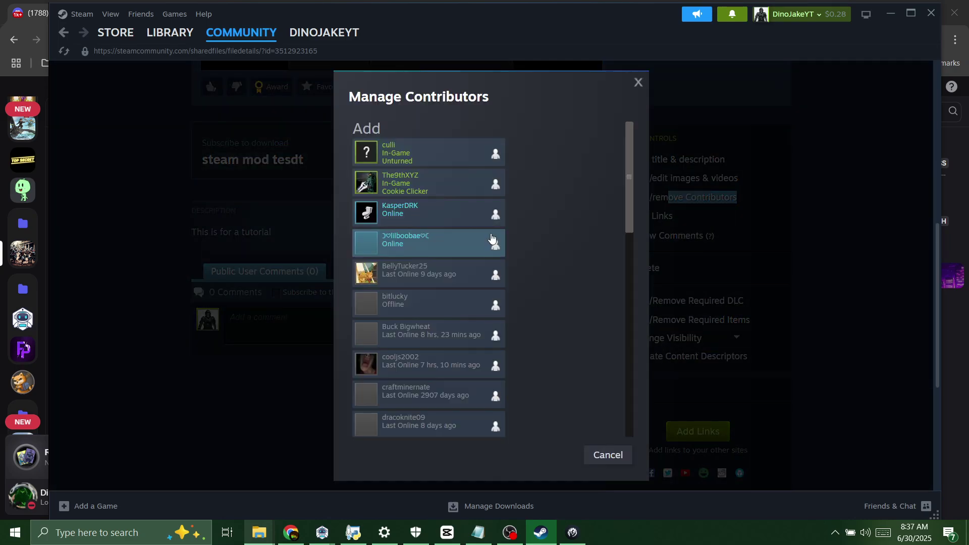
left_click(308, 274)
scroll(368, 340, "up", 7)
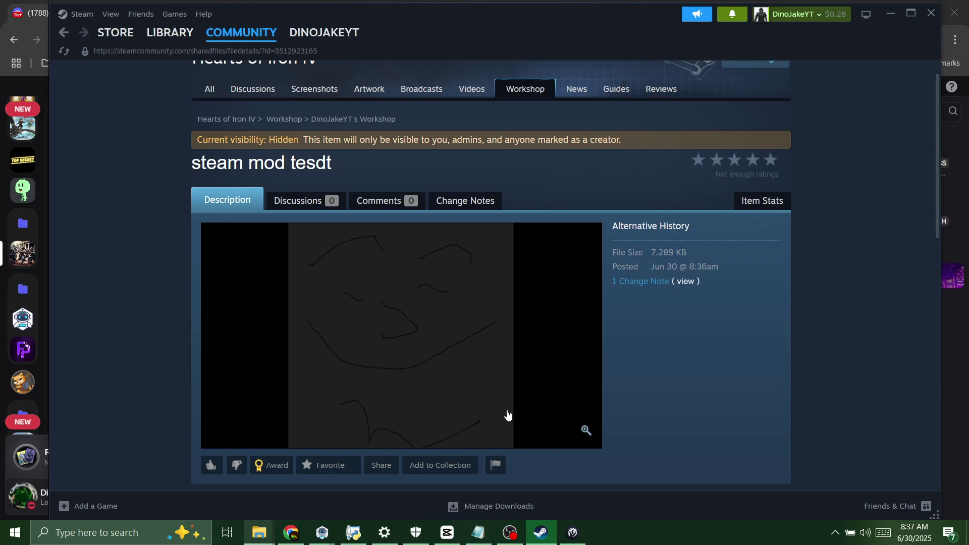
scroll(473, 309, "down", 2)
scroll(472, 309, "down", 5)
- Copy the mod page's link, paste it into the comment box, and copy the ID number at its end
scroll(351, 363, "up", 10)
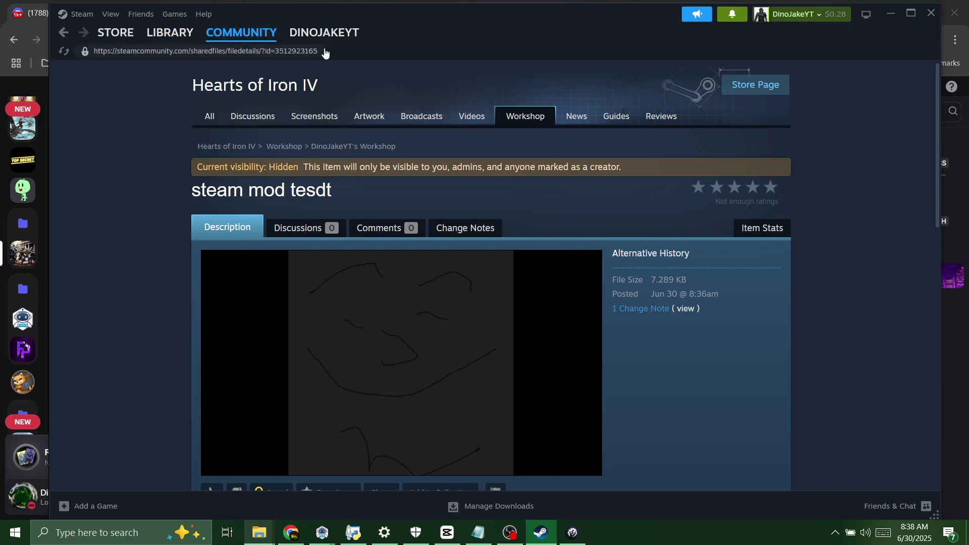
left_click(300, 53)
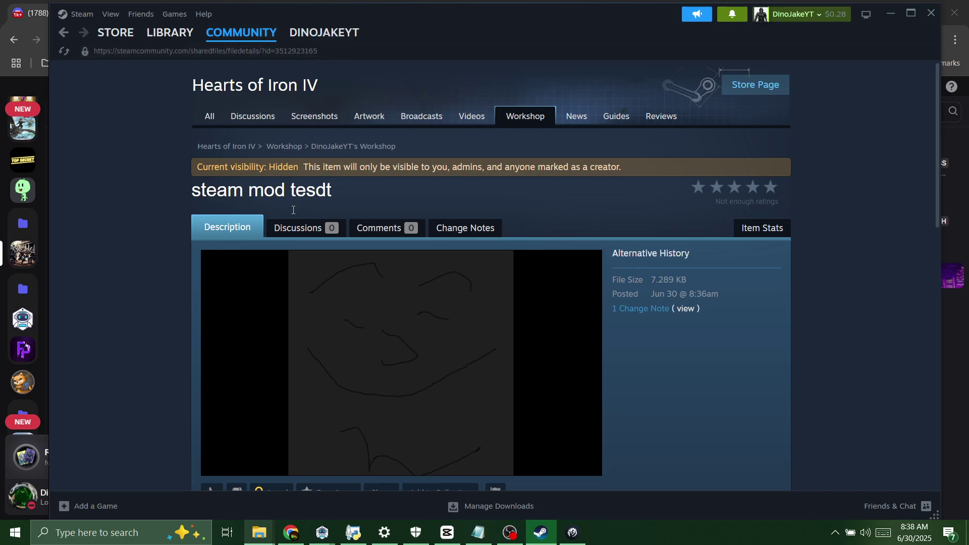
scroll(286, 217, "down", 12)
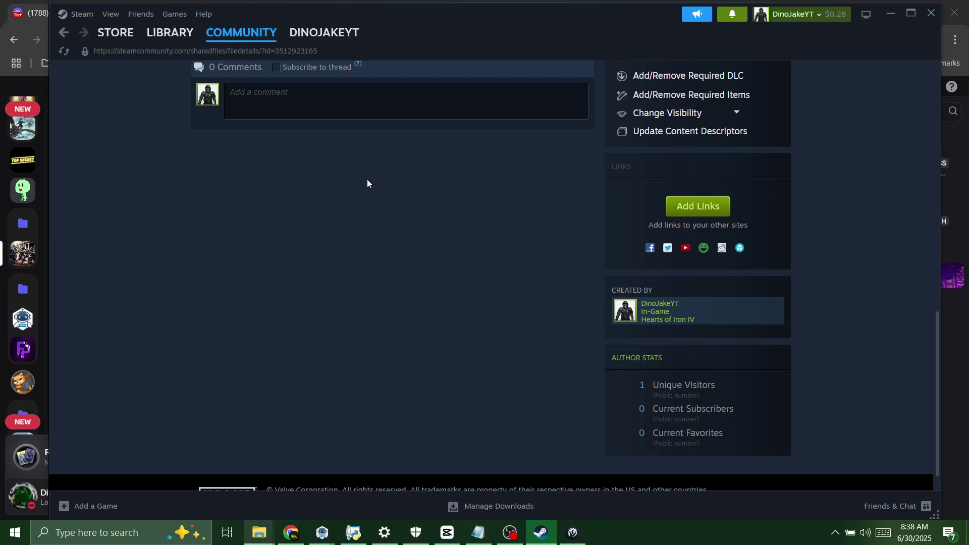
key("ctrl+v")
left_click_drag(483, 88, 435, 96)
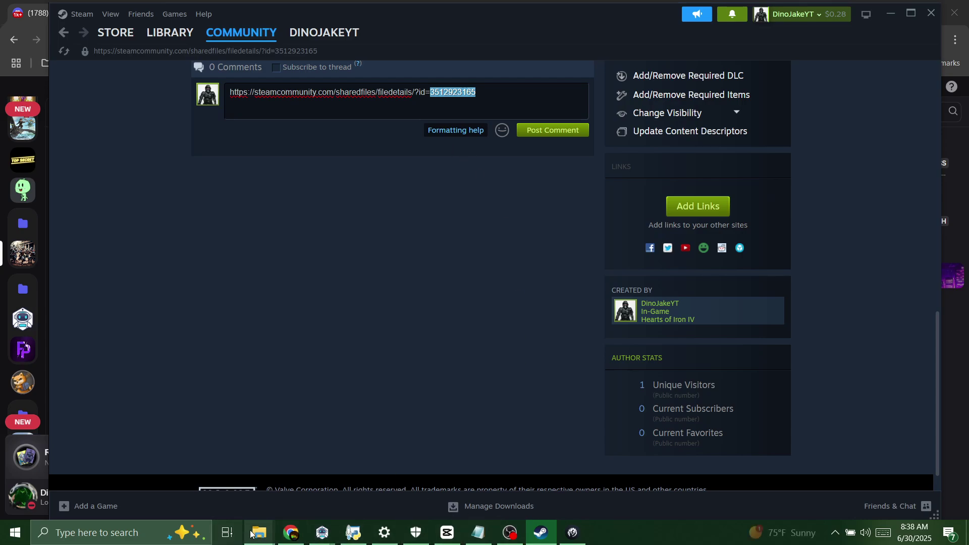
- Switch to the Paradox launcher, start a mod upload and choose "steam mod tesdt" as the mod
key("super+Tab")
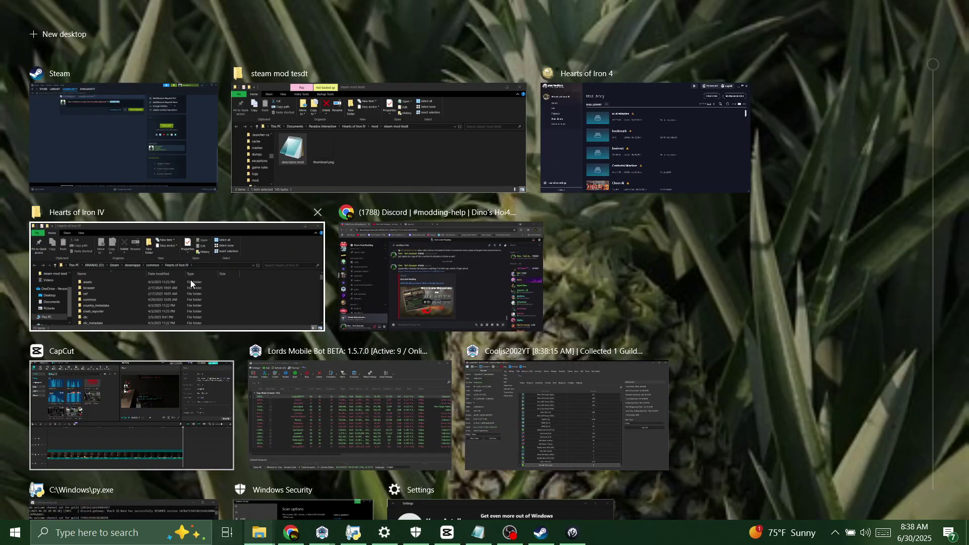
left_click(177, 174)
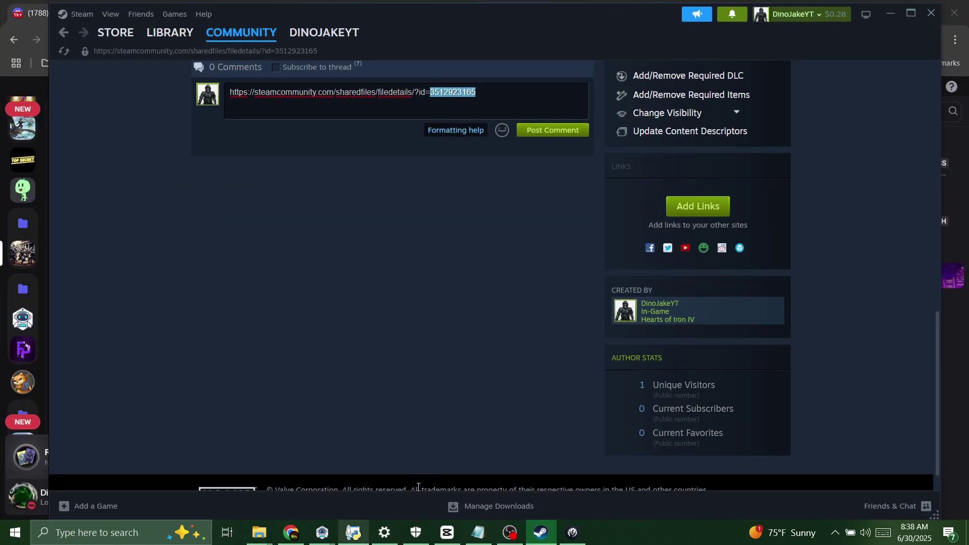
mouse_move(266, 530)
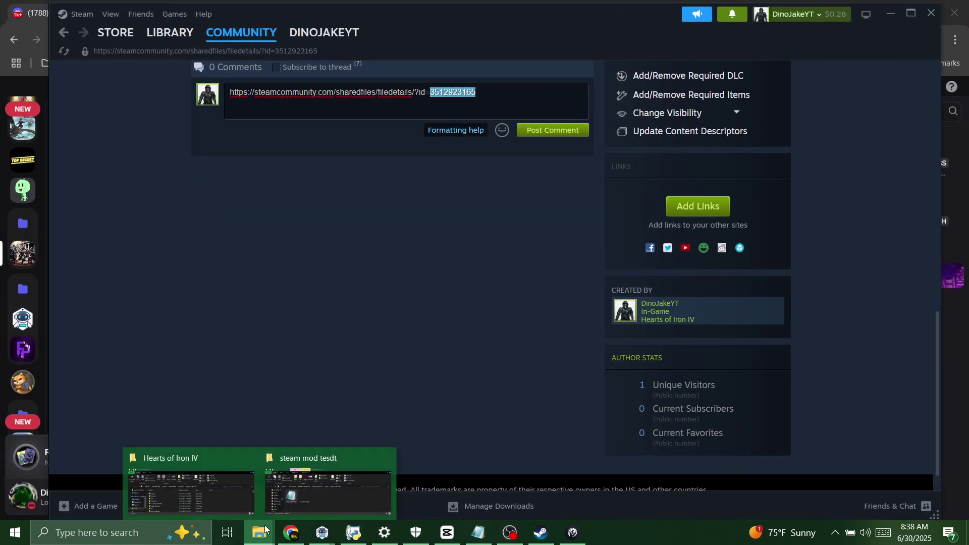
left_click(573, 531)
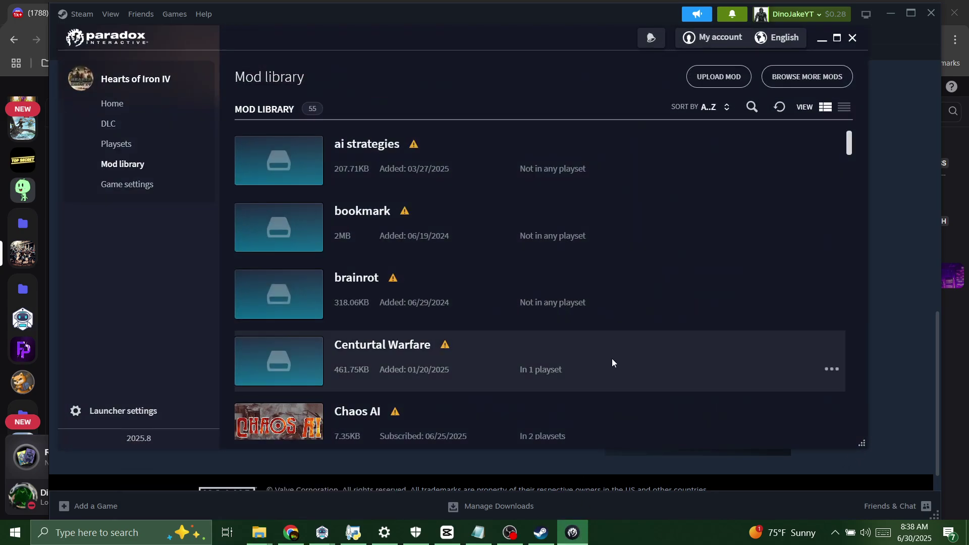
left_click(712, 90)
left_click(389, 212)
scroll(410, 265, "down", 10)
left_click(371, 294)
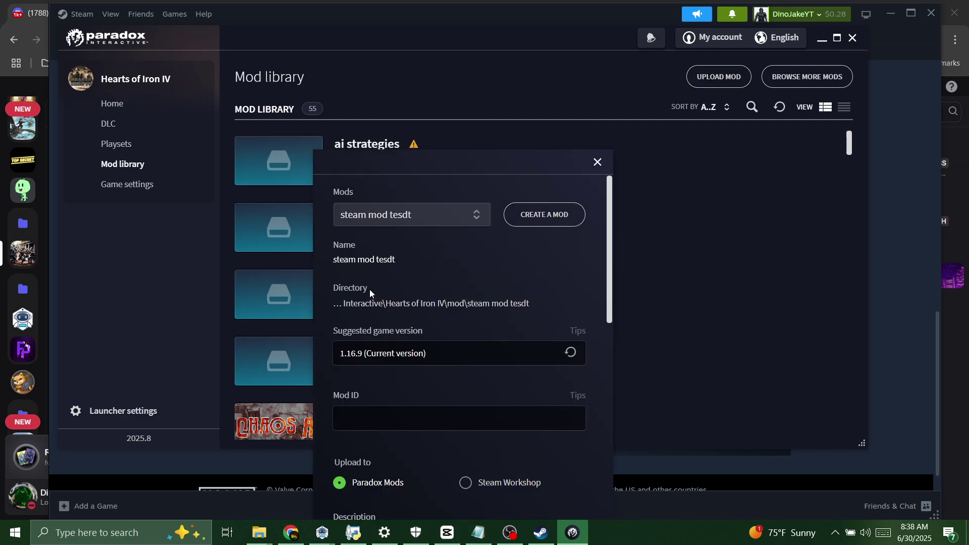
left_click(393, 418)
key("ctrl+v")
scroll(427, 385, "down", 3)
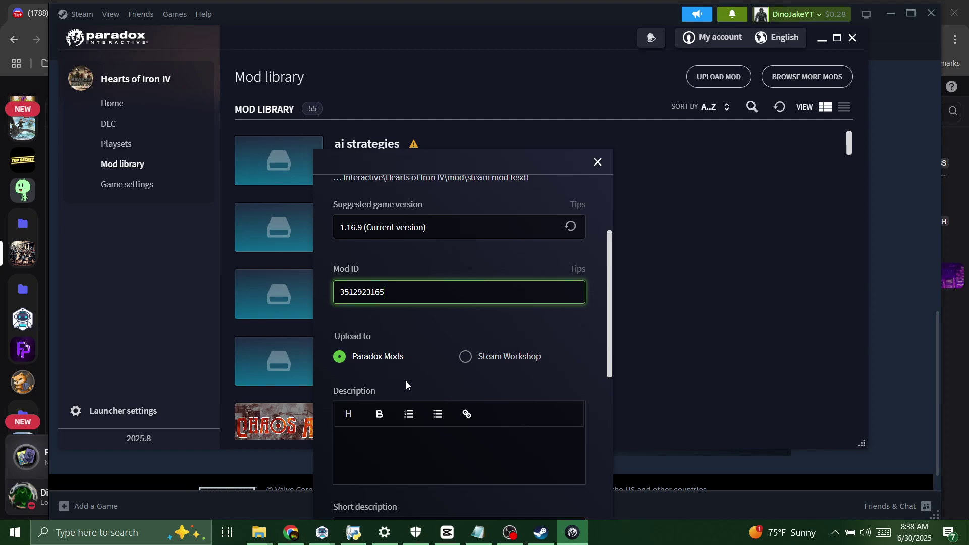
left_click(496, 358)
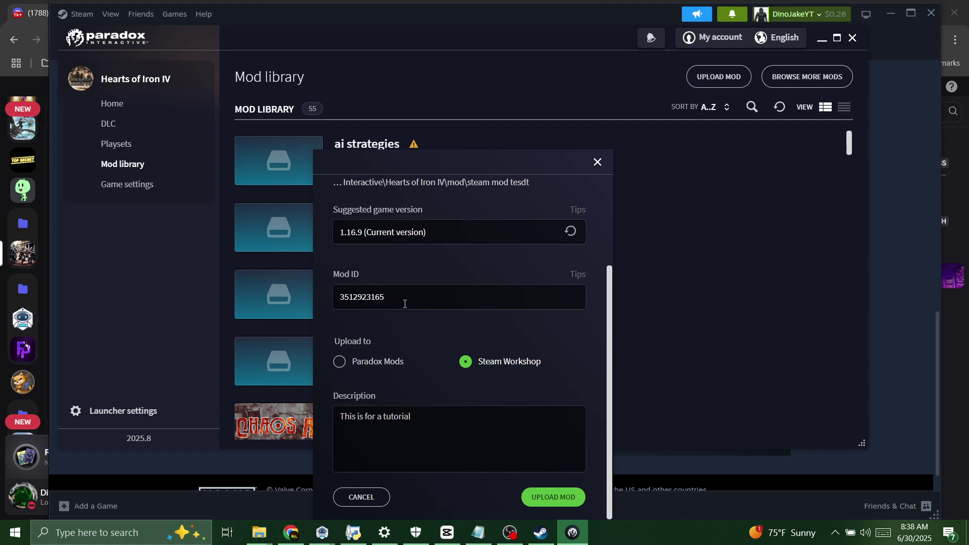
left_click_drag(389, 292, 294, 298)
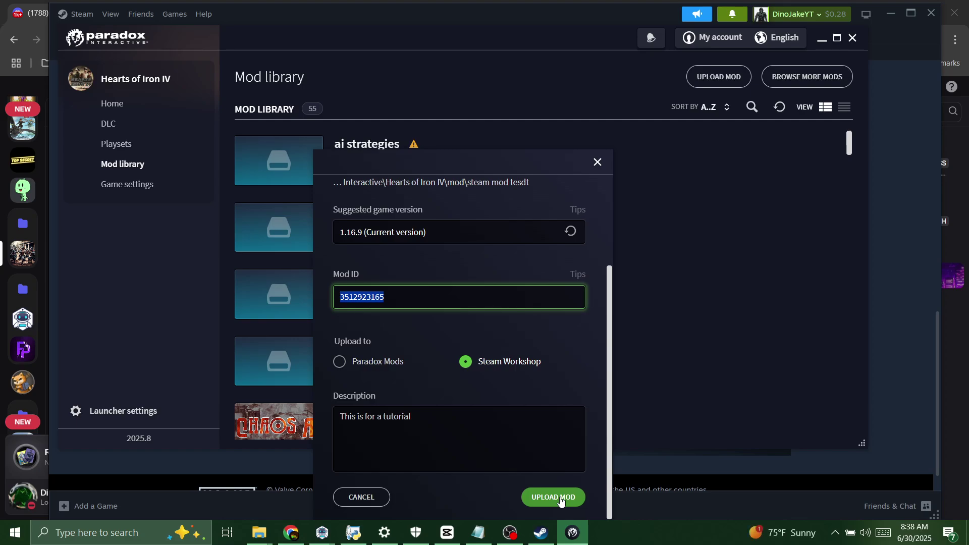
- Check the upload details, upload the mod to update the existing Workshop item, and dismiss the completion message
left_click(457, 301)
scroll(457, 301, "up", 3)
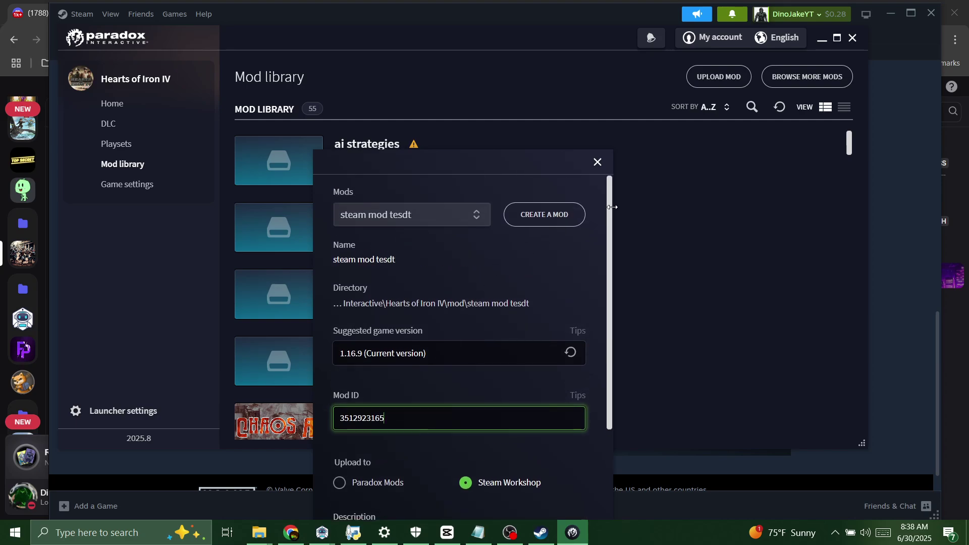
scroll(494, 337, "down", 2)
scroll(494, 337, "down", 1)
left_click(558, 504)
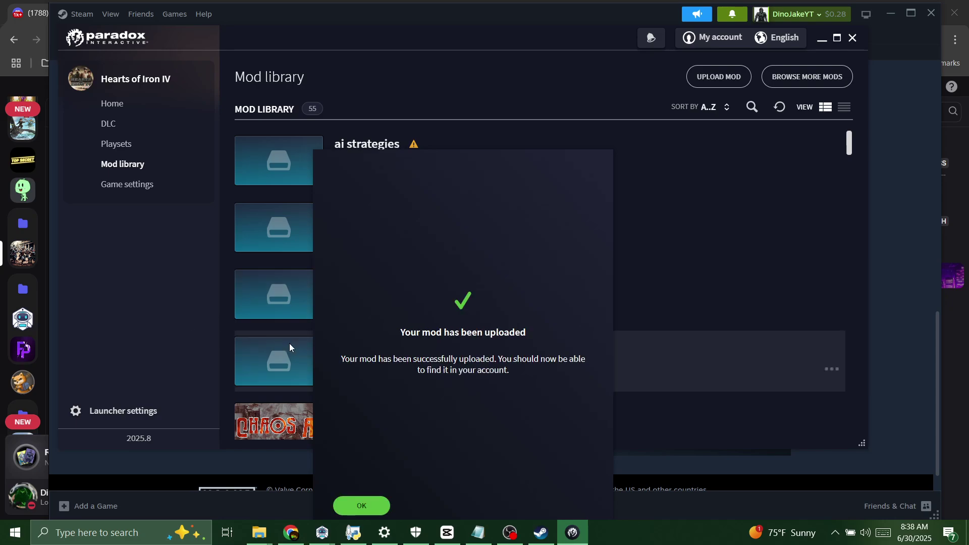
left_click(363, 509)
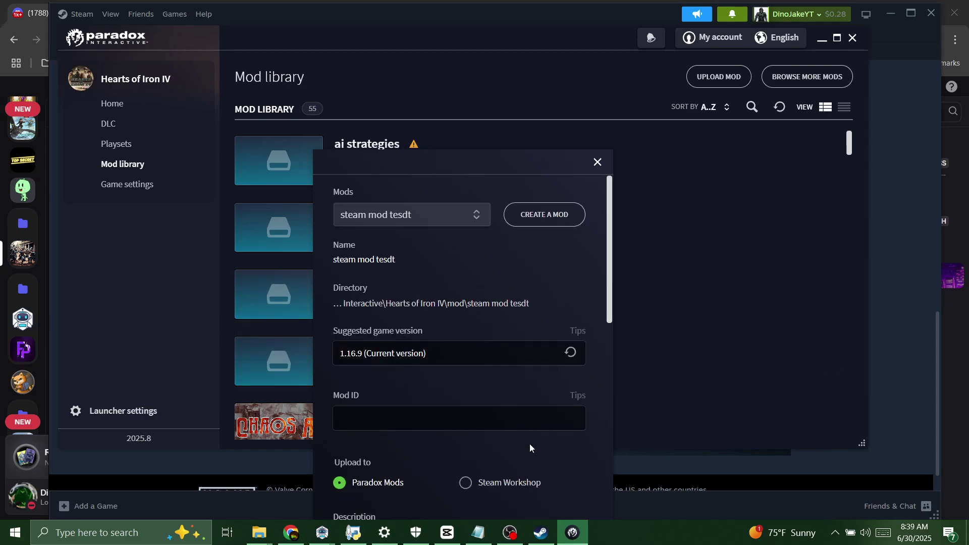
- Switch back to Steam and review the mod's Workshop page from its title to the owner controls
left_click(541, 532)
scroll(453, 404, "up", 10)
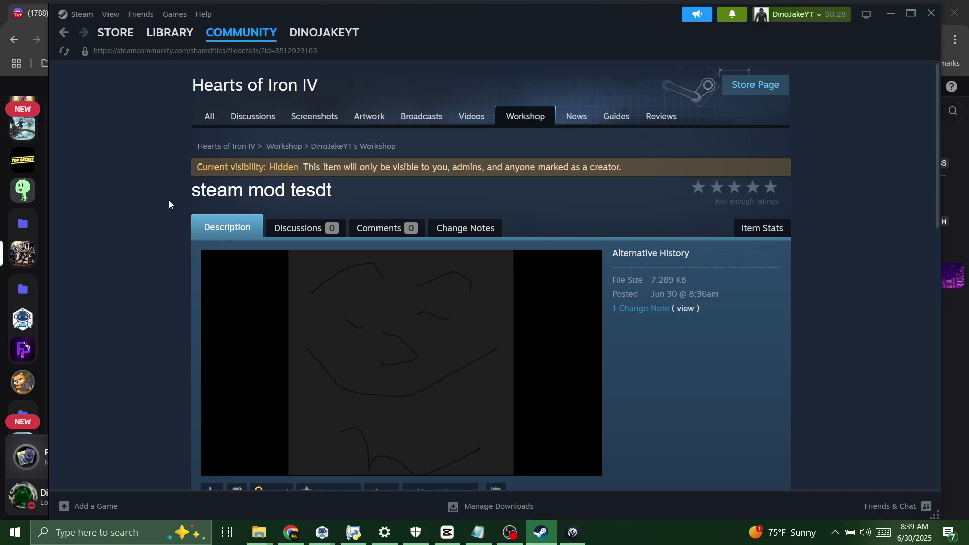
scroll(184, 183, "down", 5)
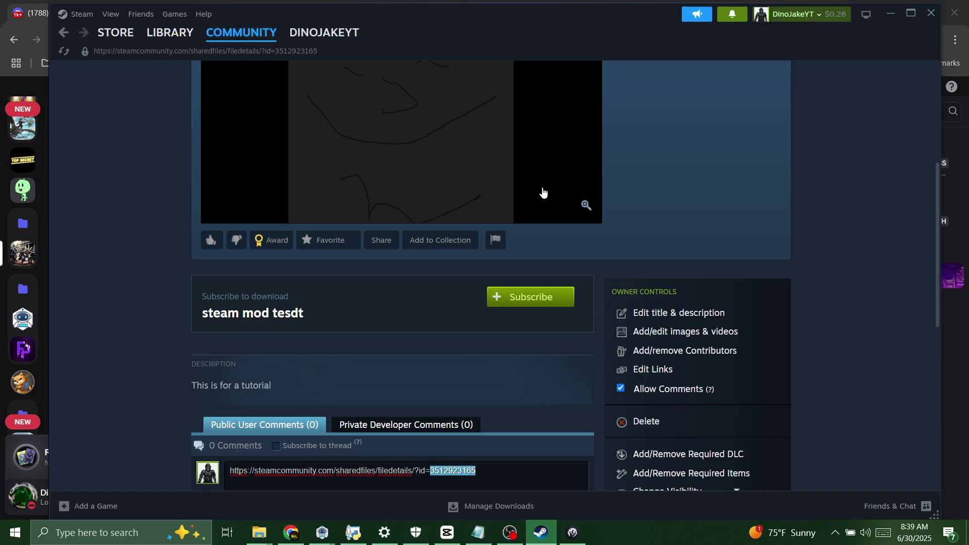
scroll(545, 212, "up", 5)
scroll(555, 238, "down", 6)
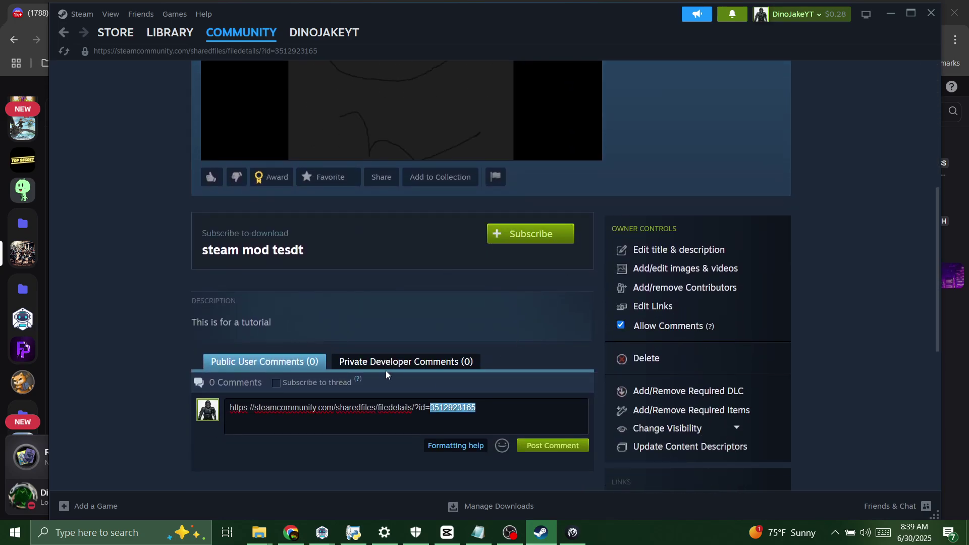
- Select the entire link pasted in the mod page's comment box and leave the box
left_click(521, 429)
left_click_drag(522, 429, 230, 418)
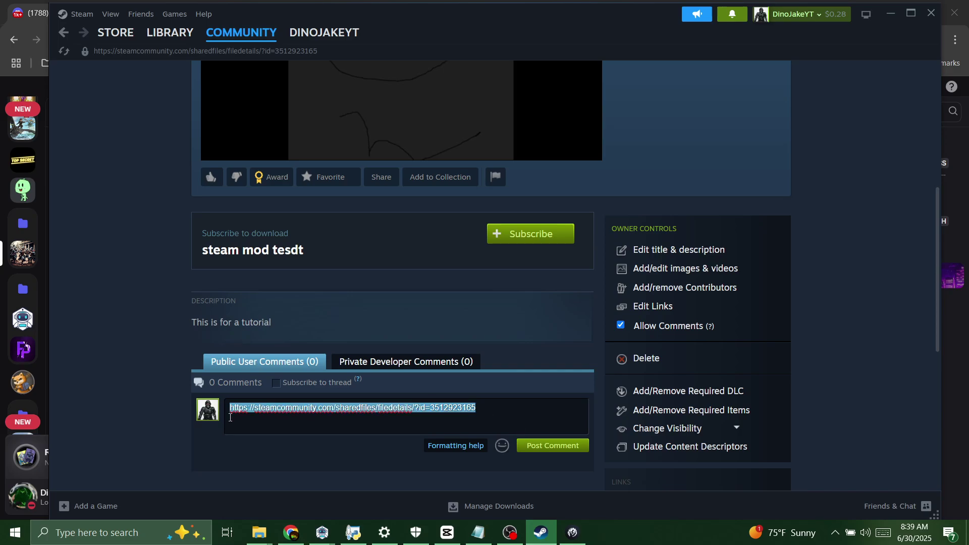
left_click(174, 311)
scroll(113, 338, "up", 6)
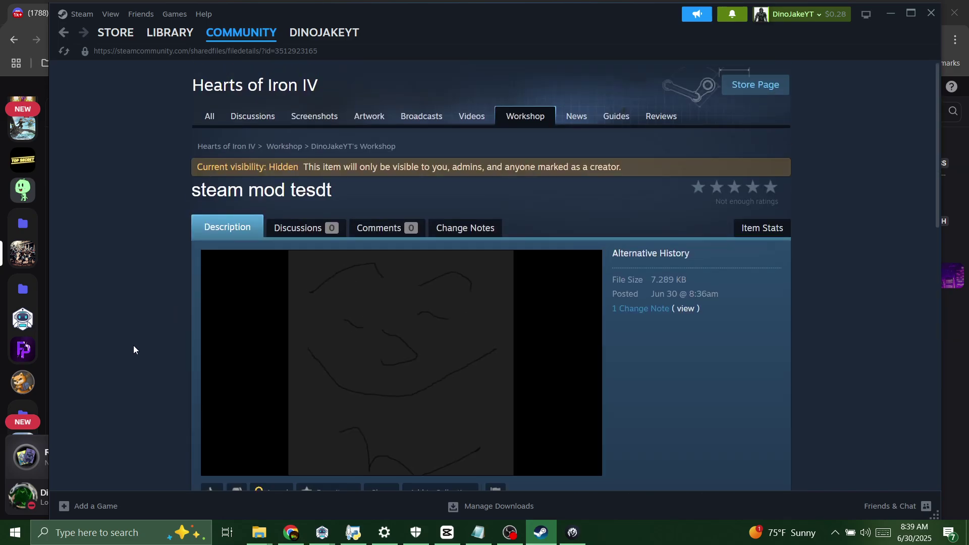
left_click(377, 375)
left_click(225, 335)
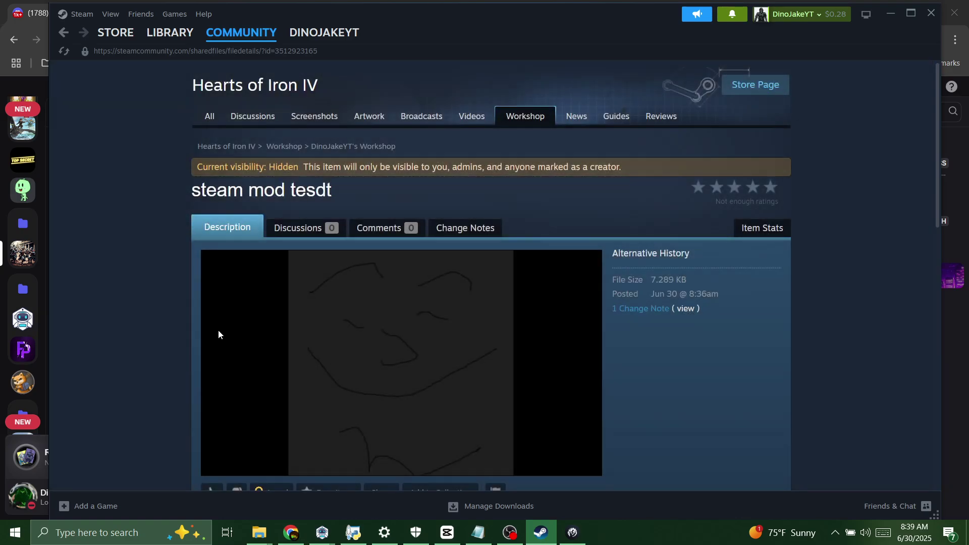